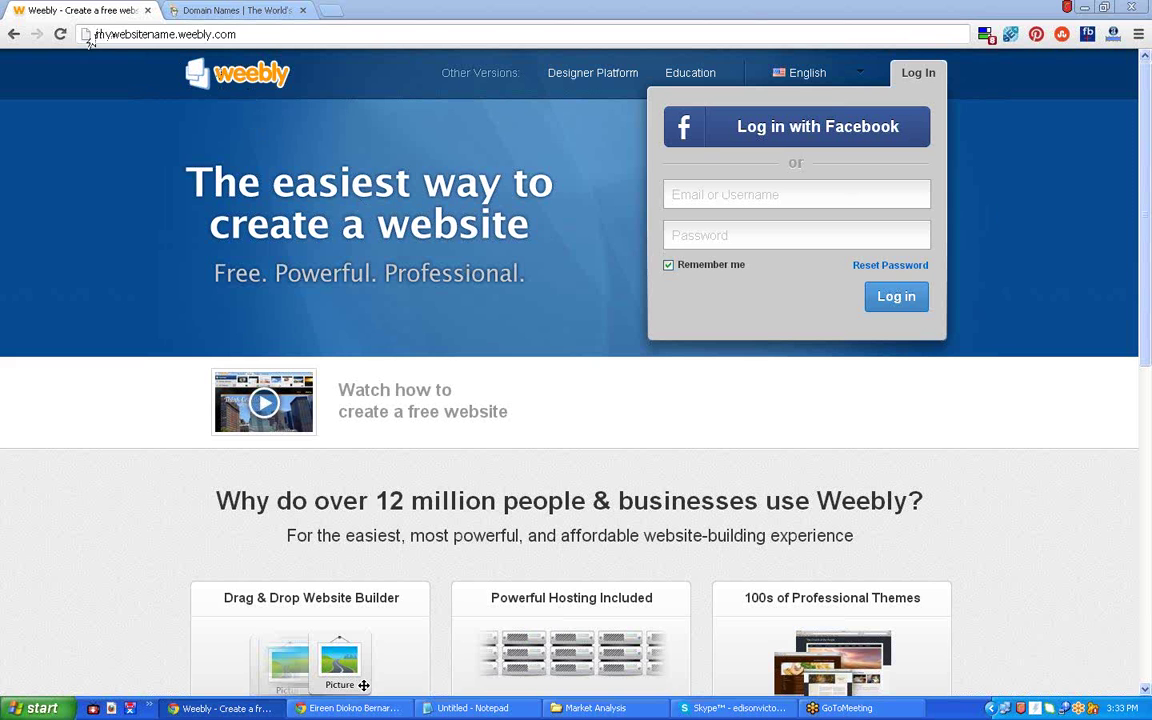
Examine the example Weebly subdomain address and look over the GoDaddy homepage and its shopping cart
drag(93, 34, 236, 40)
click(236, 40)
key(ctrl+a)
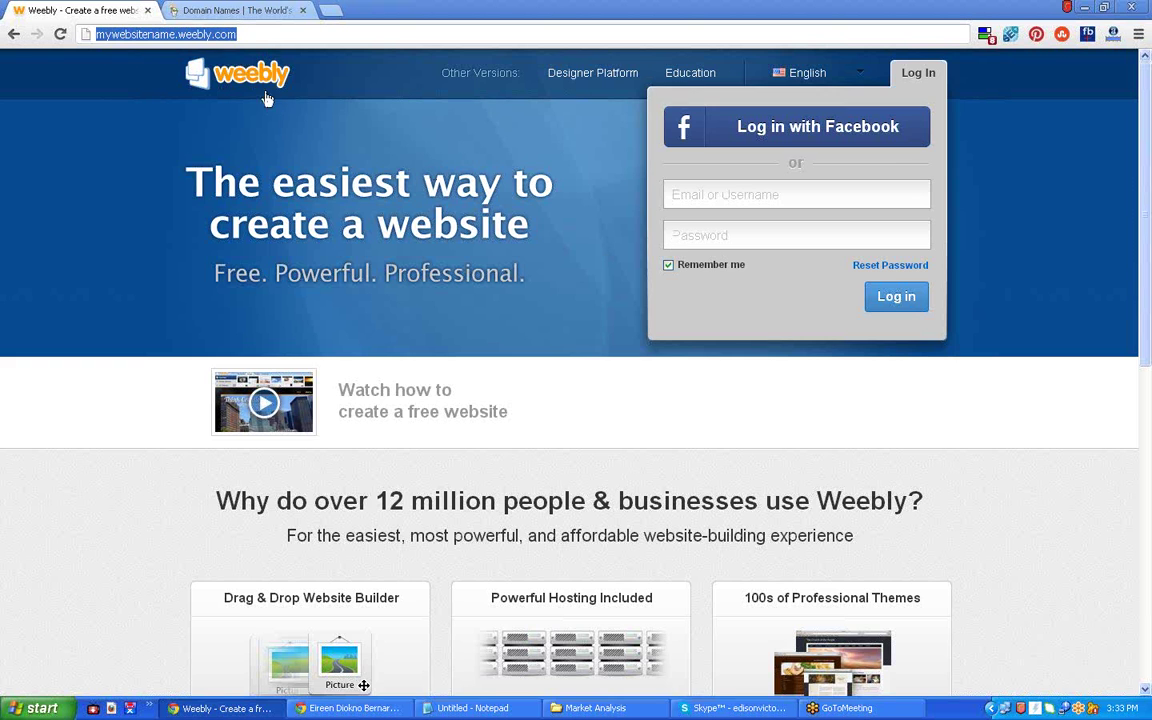
click(253, 10)
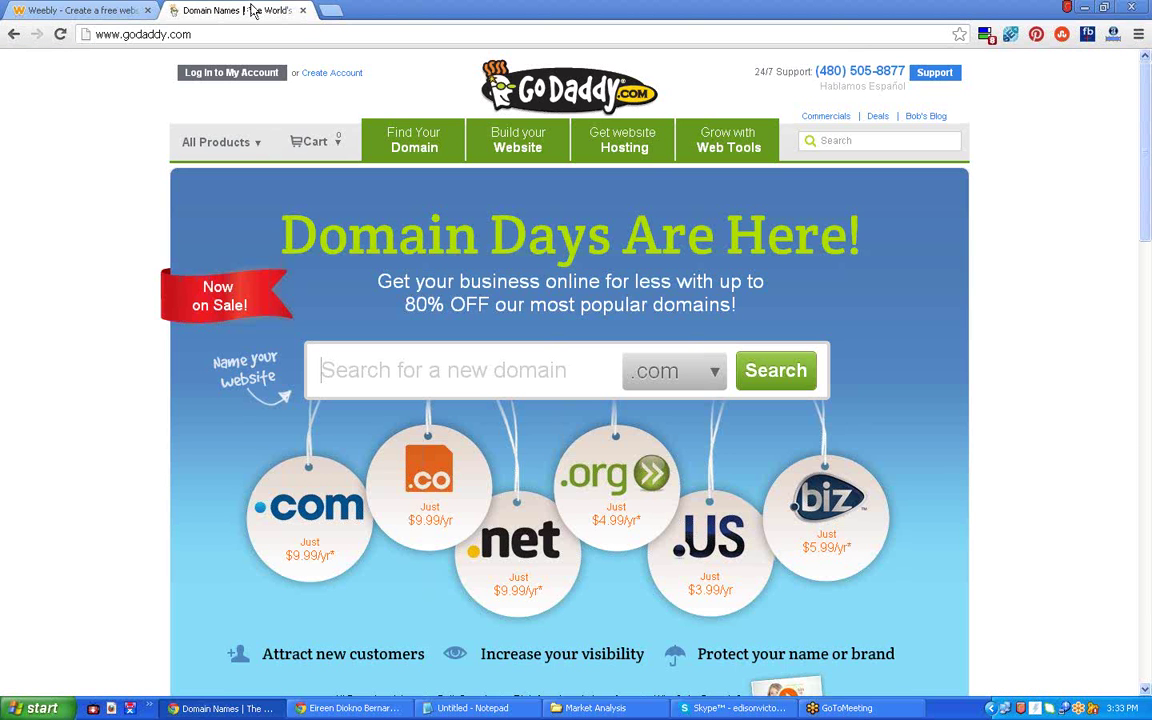
click(300, 142)
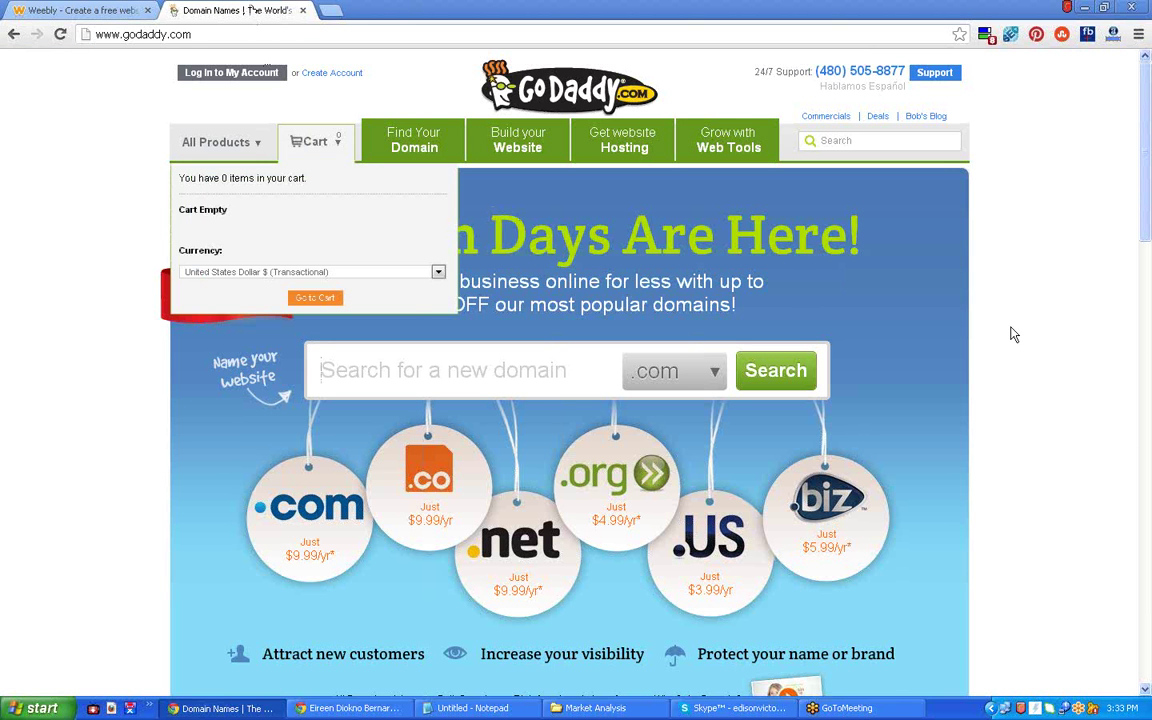
click(1011, 332)
Open namecheap.com in a new browser tab
click(331, 10)
text(an)
key(BackSpace)
key(BackSpace)
key(BackSpace)
text(namecheap.com)
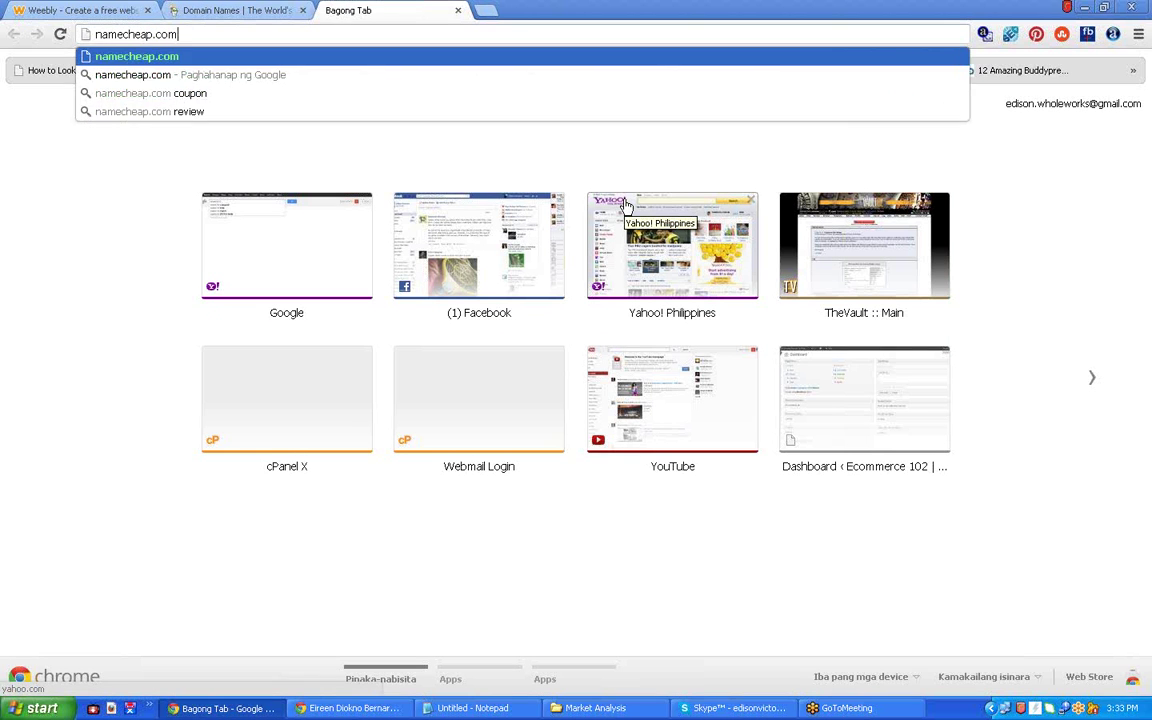
key(Return)
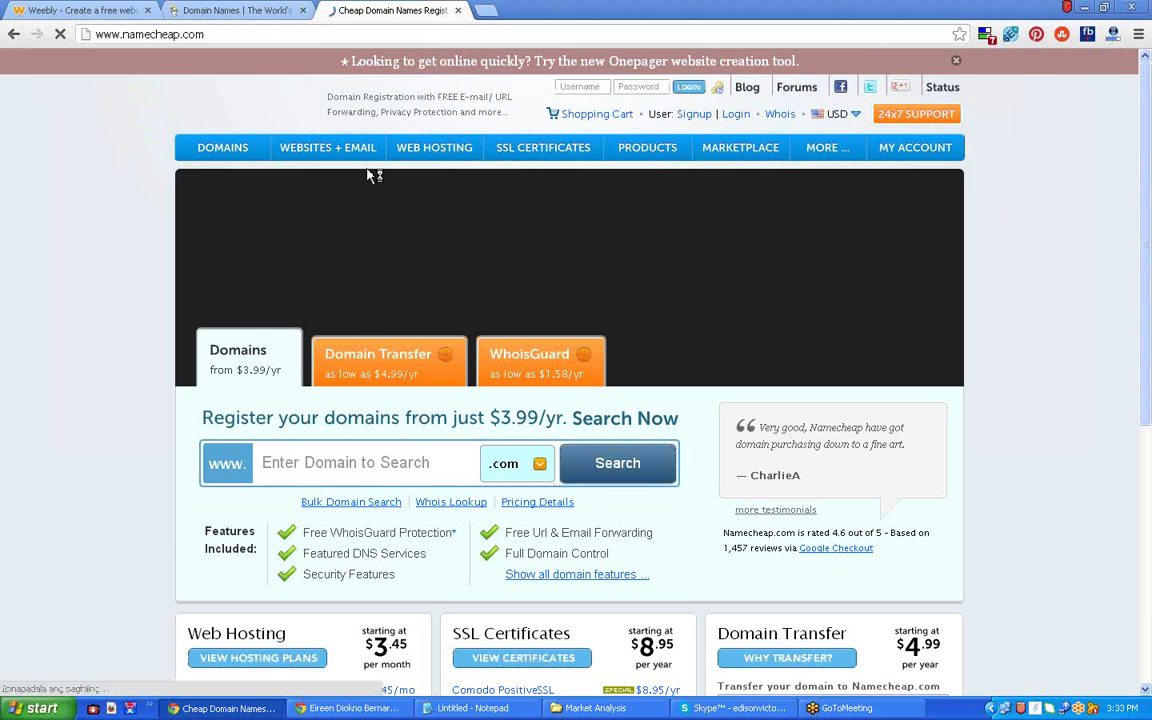
Review the domain extensions, prices and website offers on the GoDaddy homepage
click(228, 10)
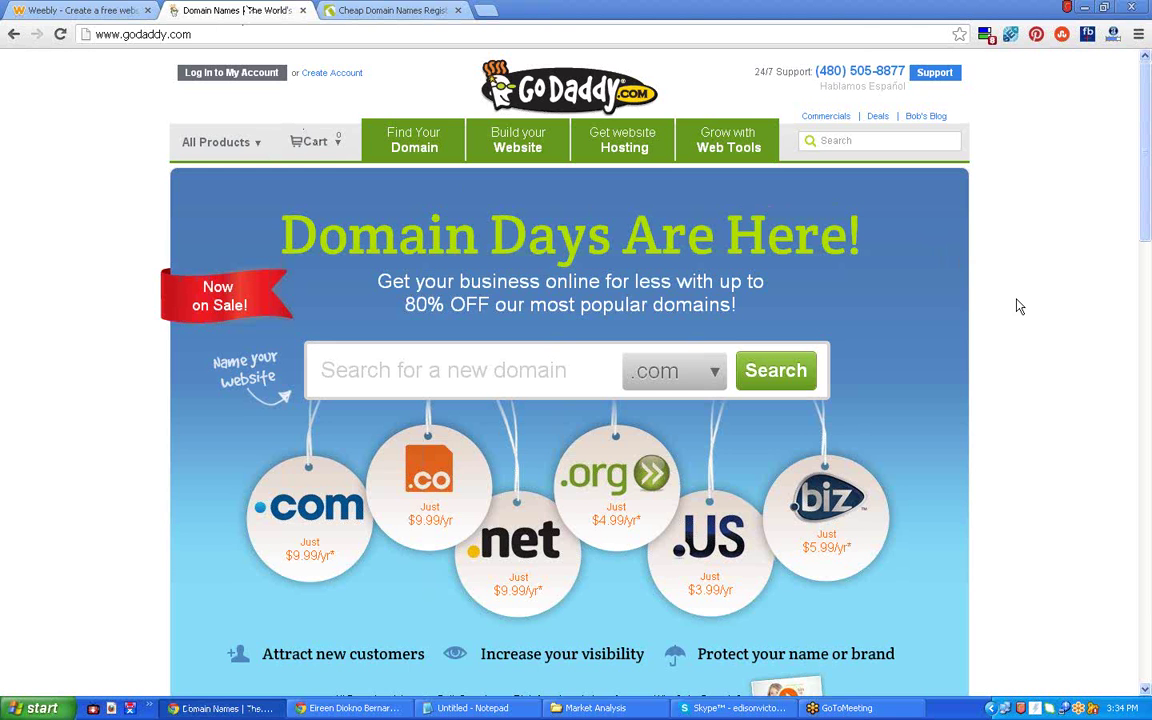
scroll(1021, 308, down, 2)
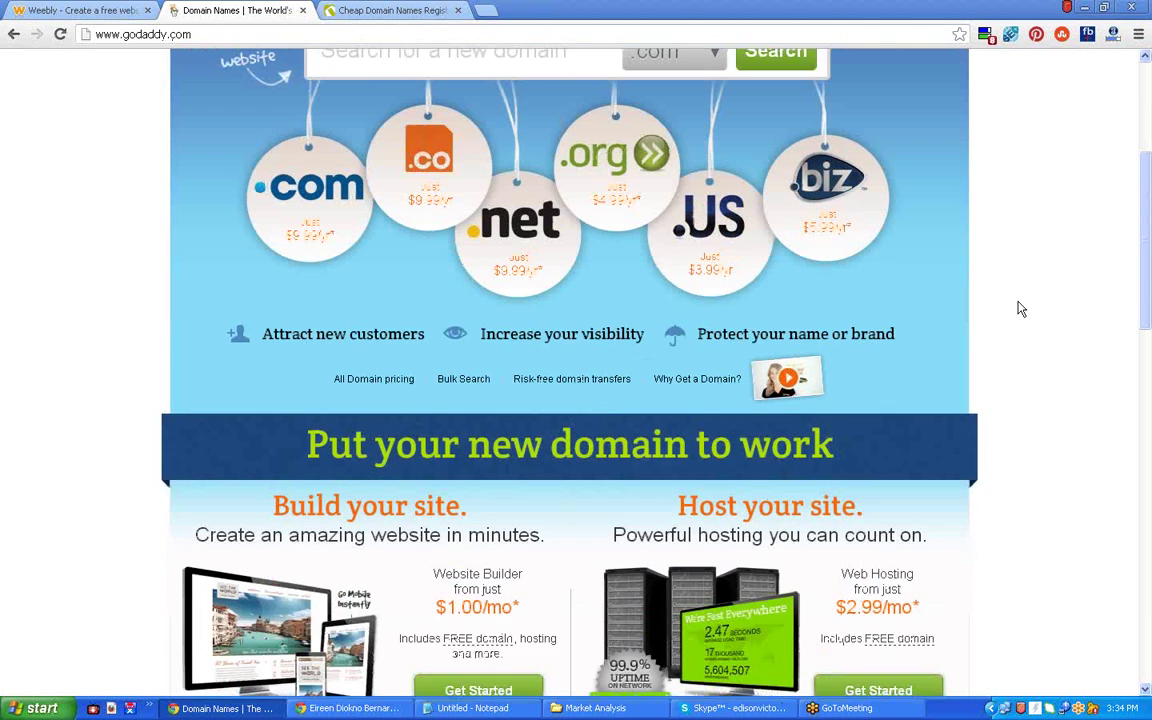
scroll(1021, 308, up, 2)
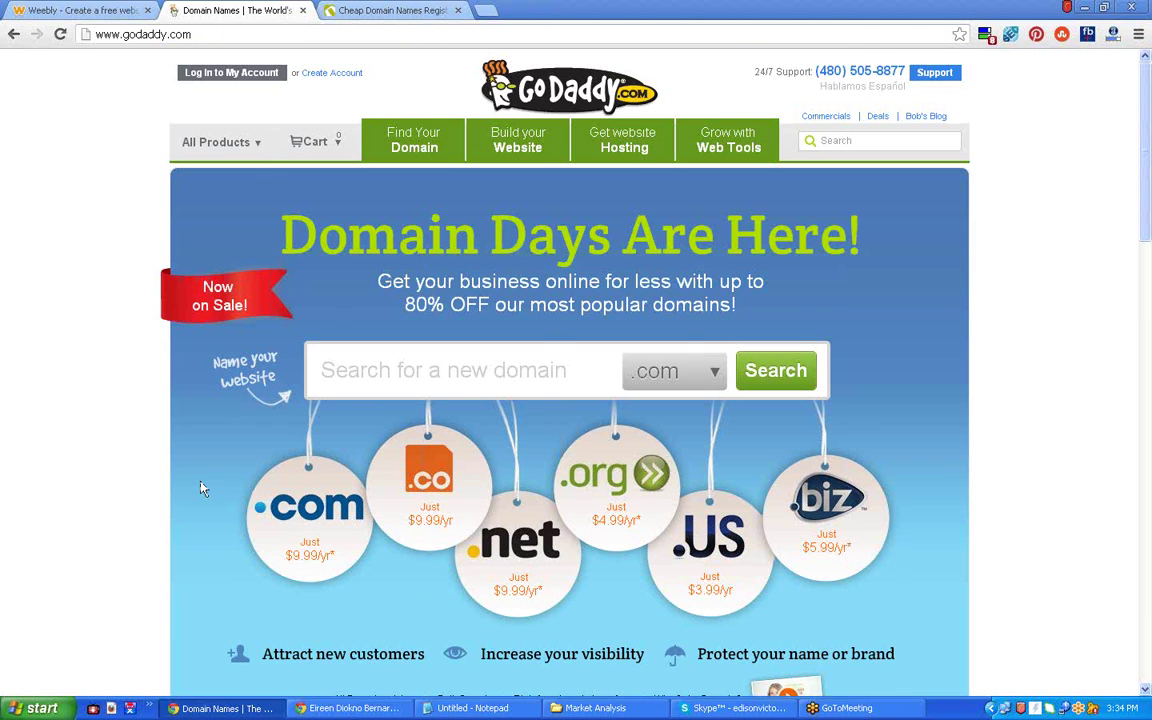
Return to the Weebly site and log in with the account's e-mail and password
click(116, 12)
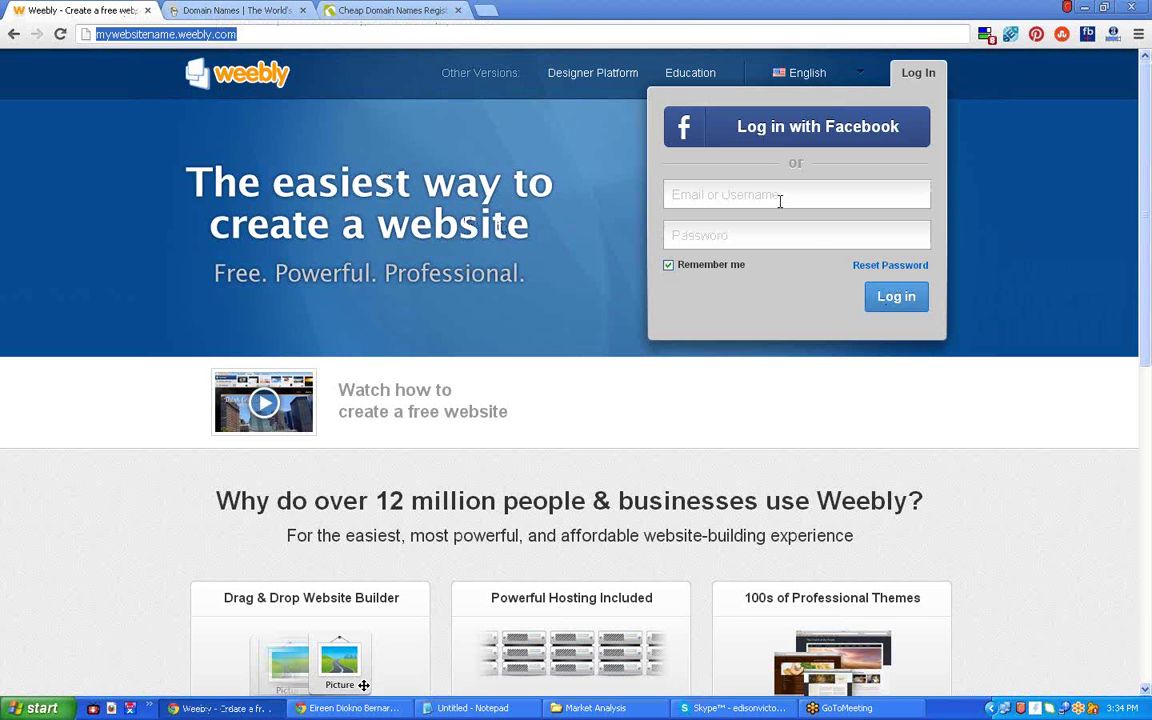
click(828, 198)
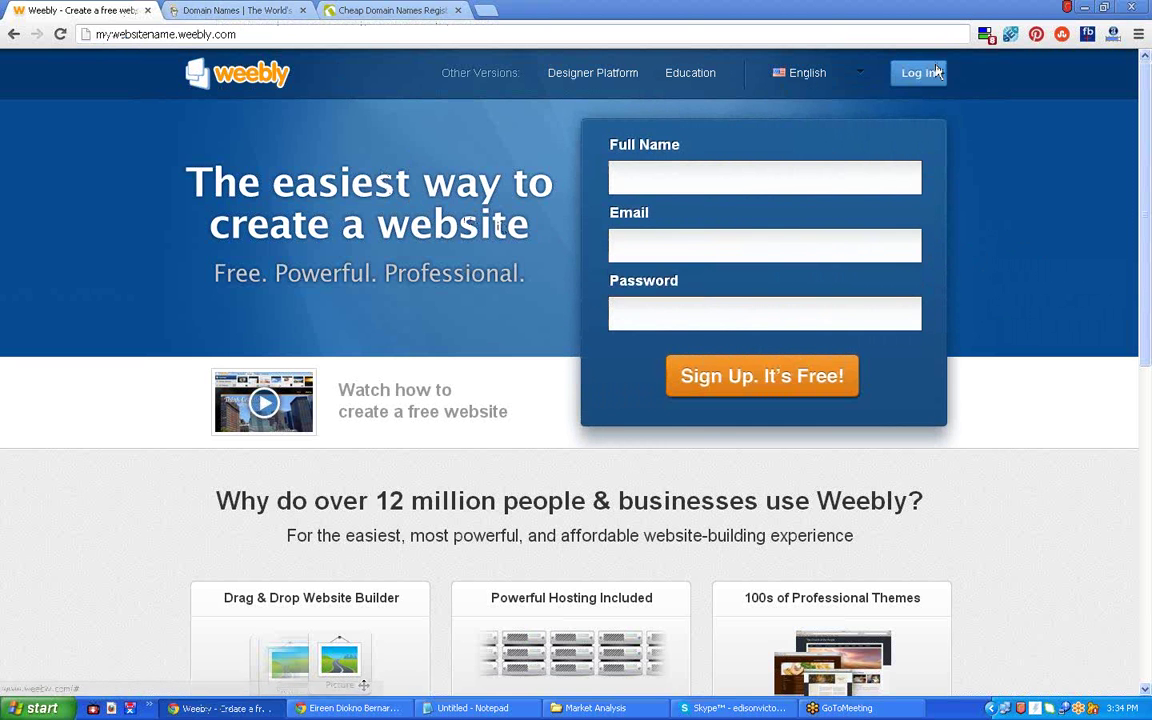
mouse_move(918, 72)
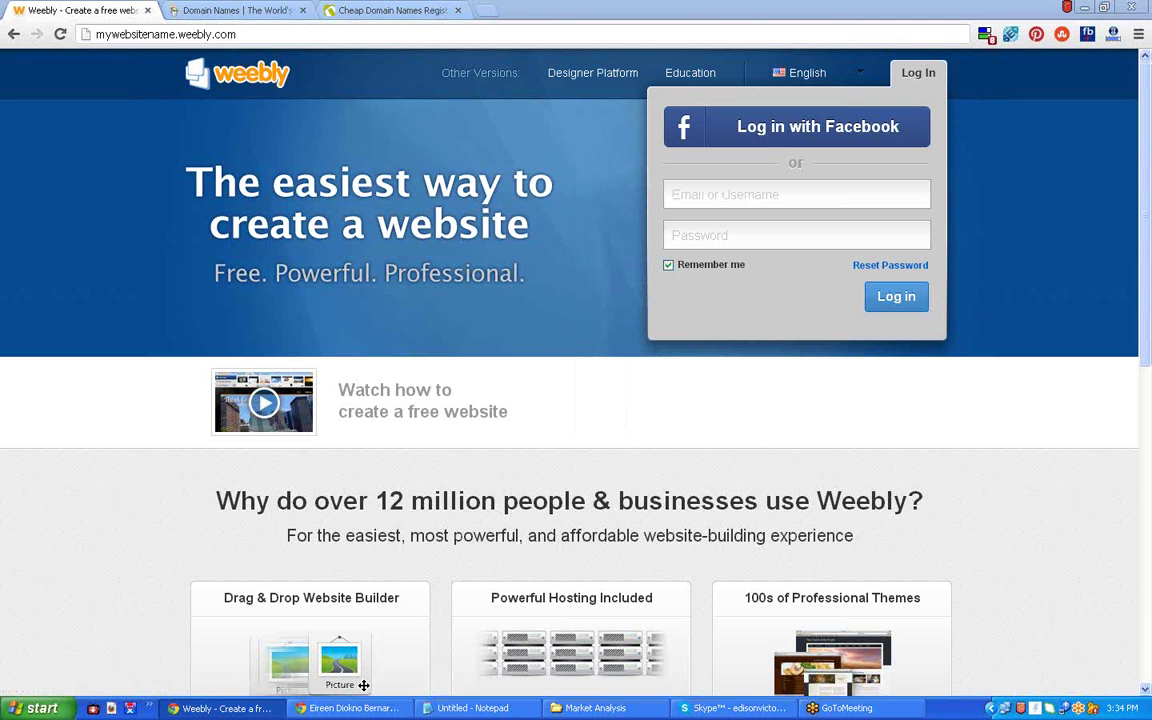
click(789, 190)
key(Down)
key(Return)
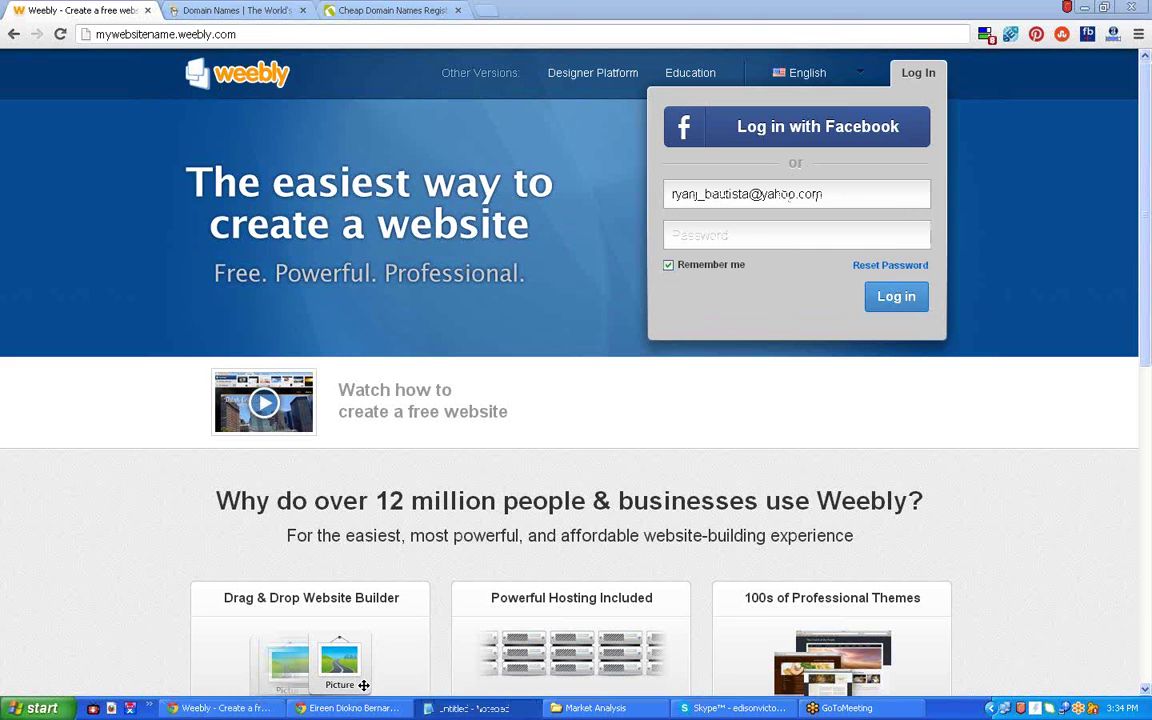
click(790, 240)
key(ctrl+v)
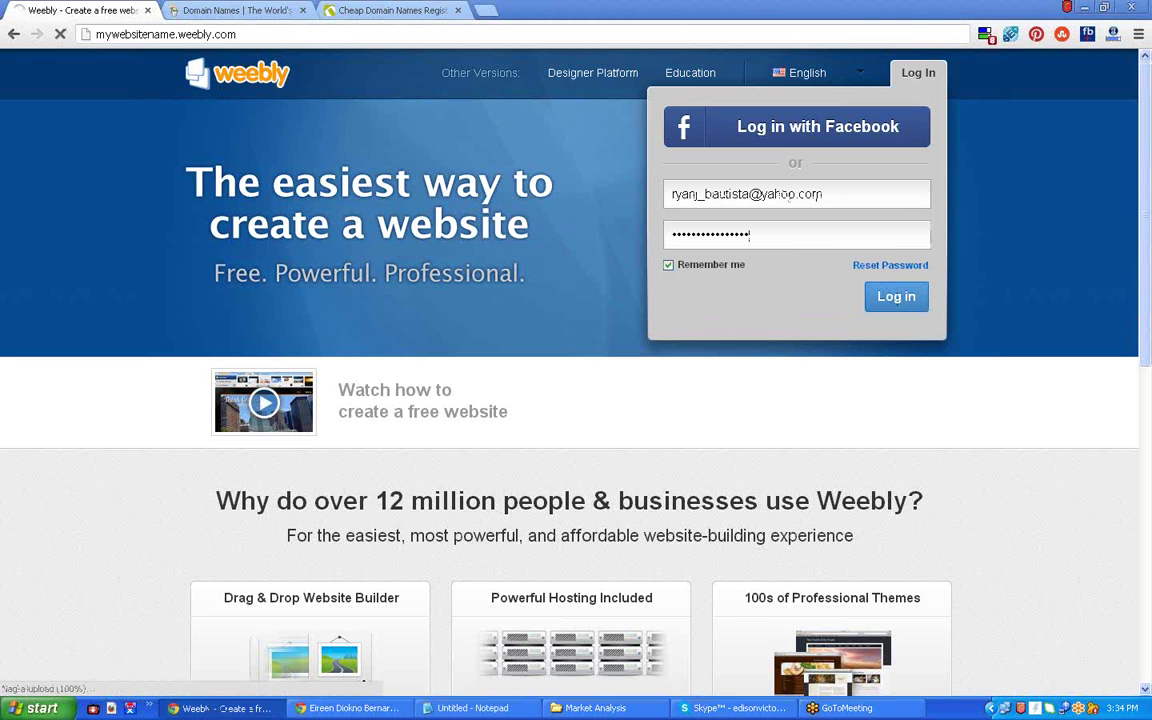
key(Return)
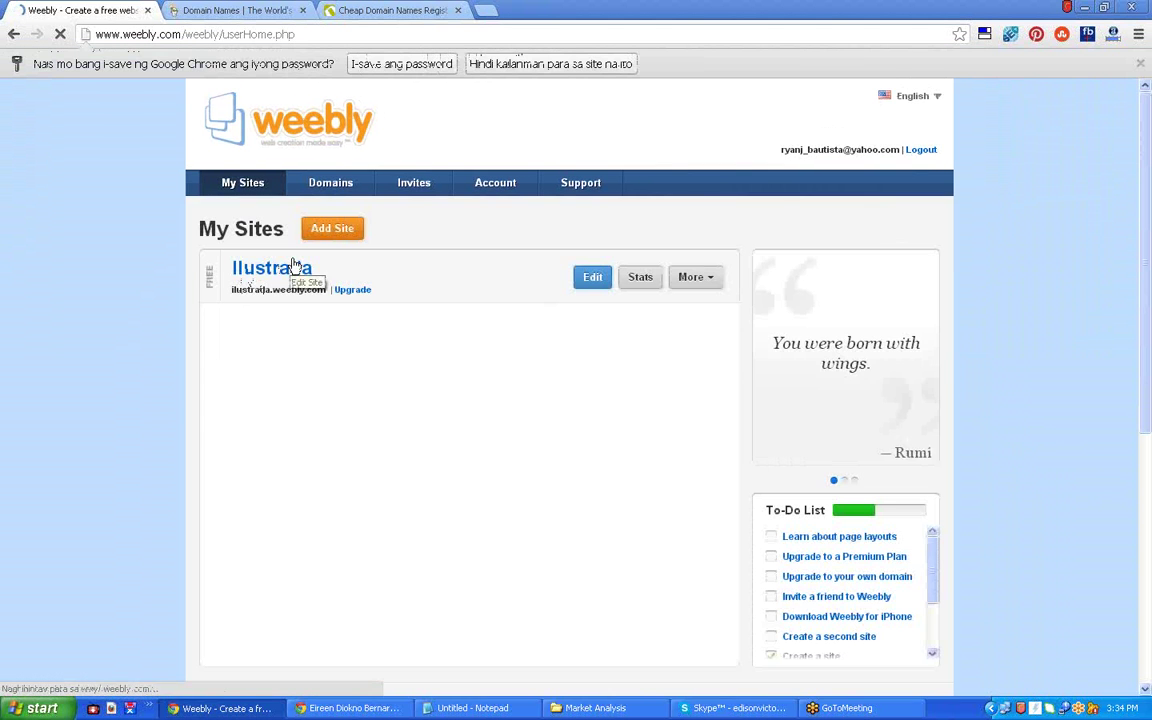
Open the Ilustrada site for editing and start changing its site address in the general site settings
click(289, 270)
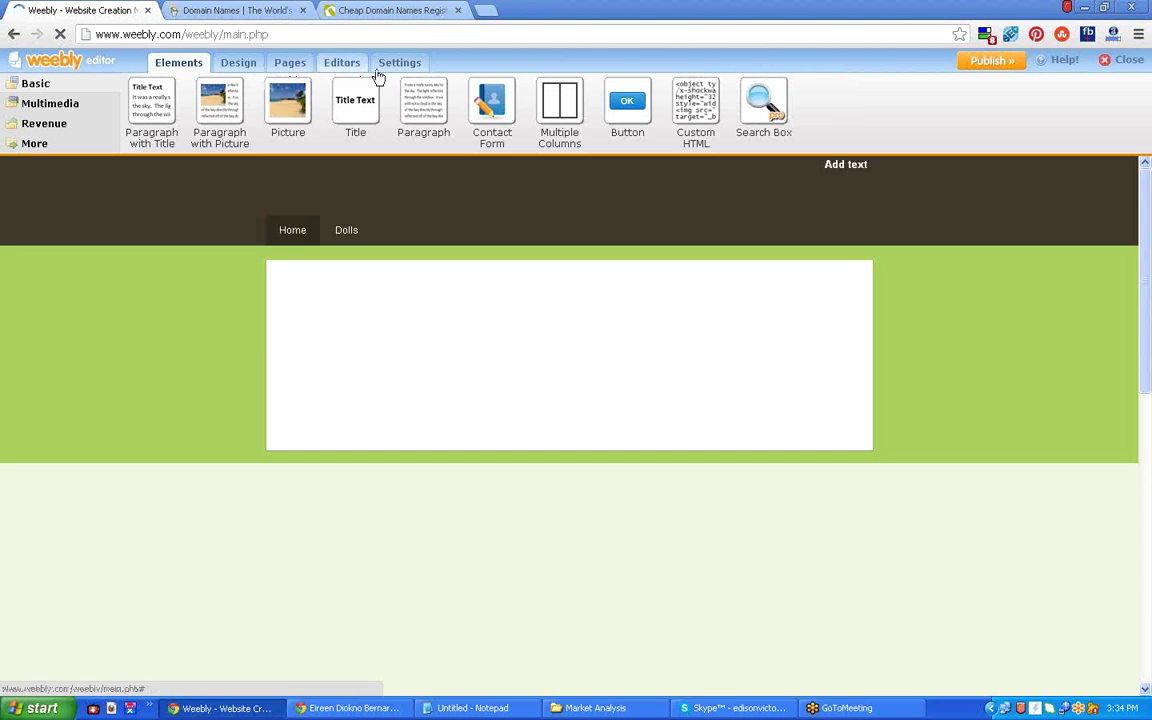
click(418, 64)
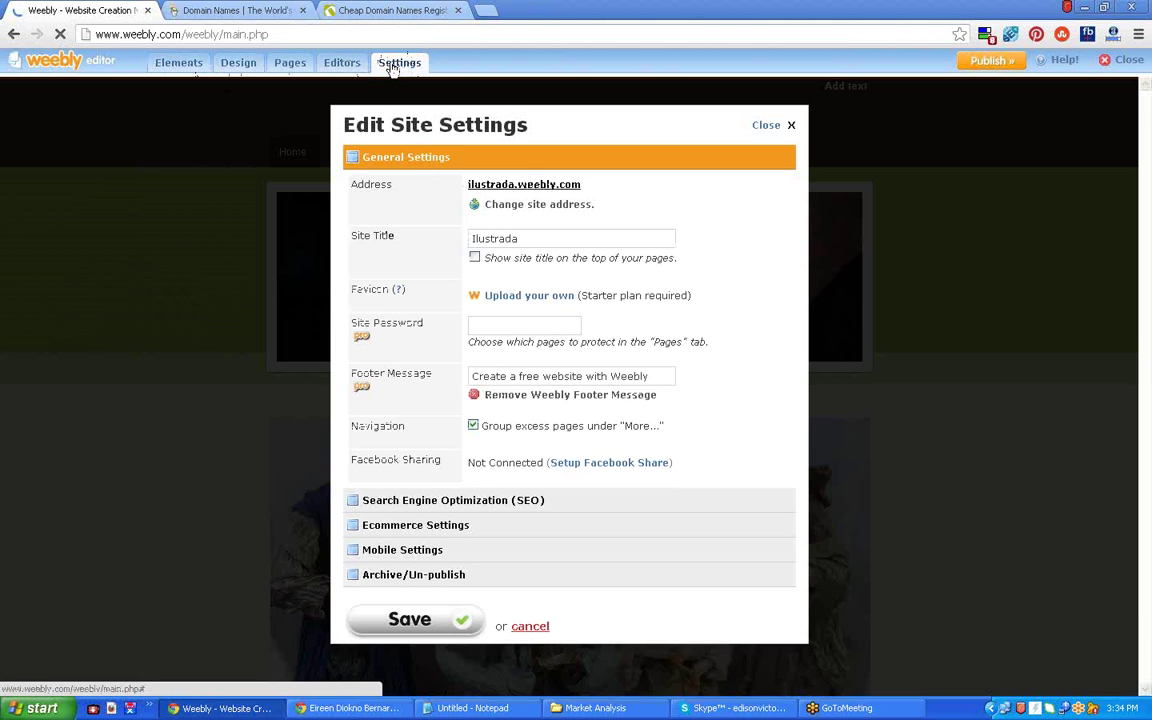
drag(545, 184, 463, 184)
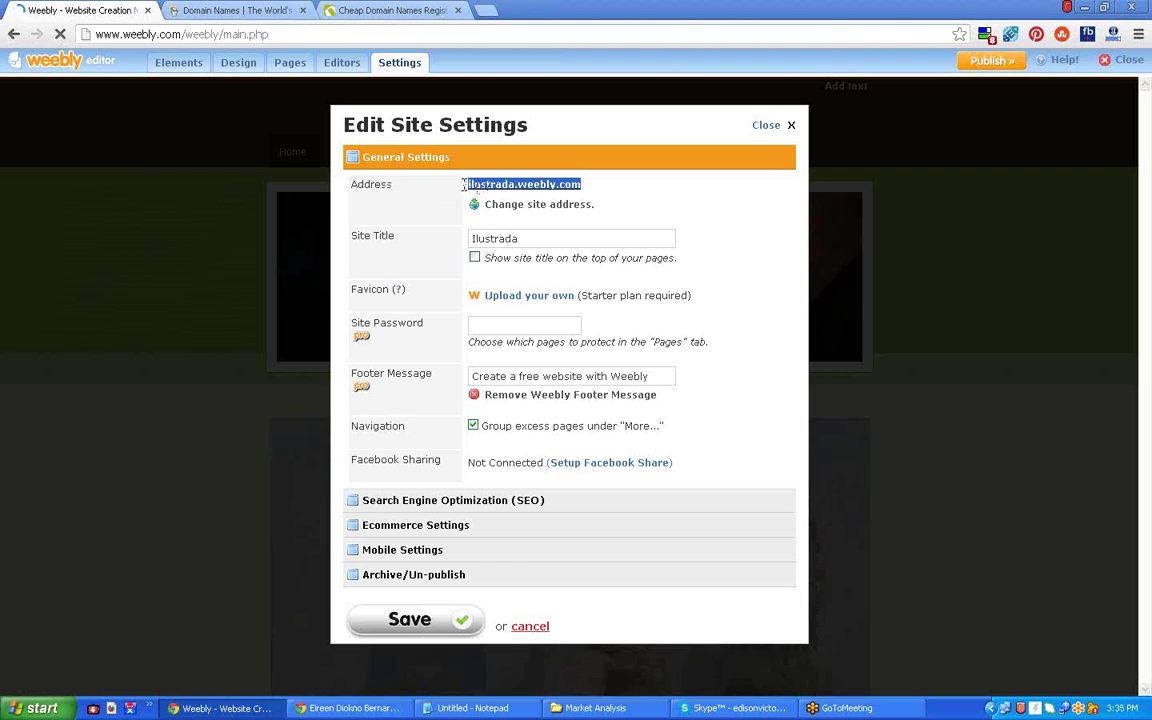
click(558, 205)
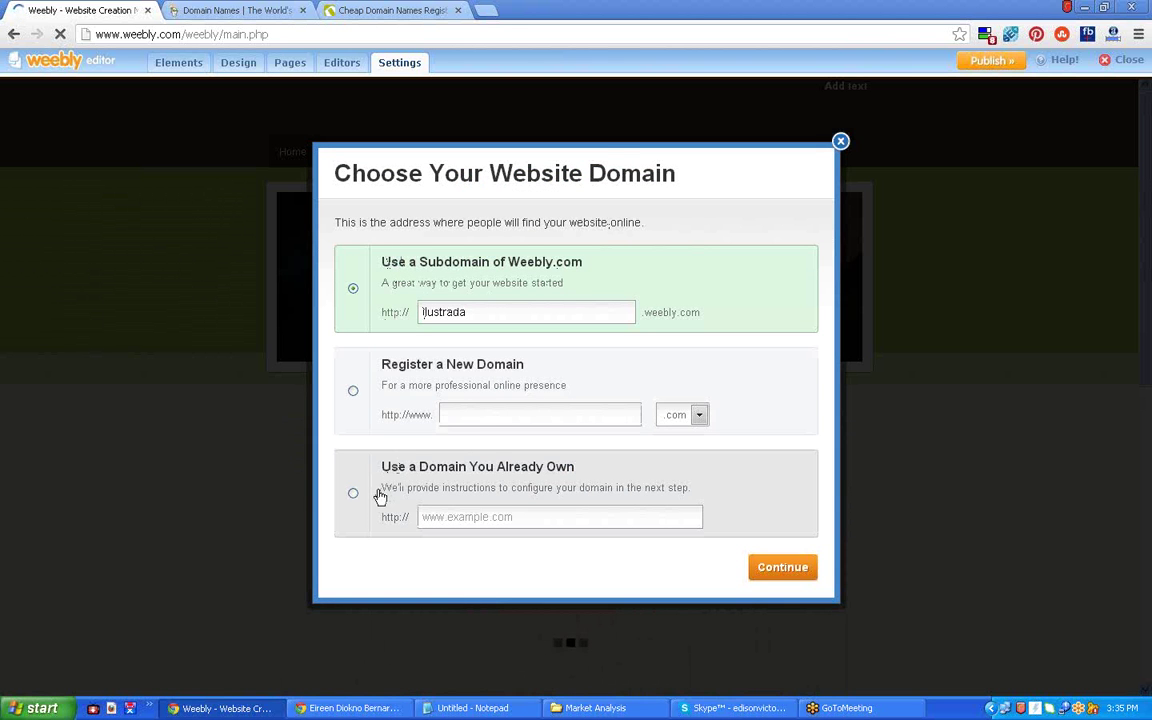
Choose to use an already owned domain and enter lailustrada.com as the website's address
click(379, 494)
click(573, 516)
text(ilu)
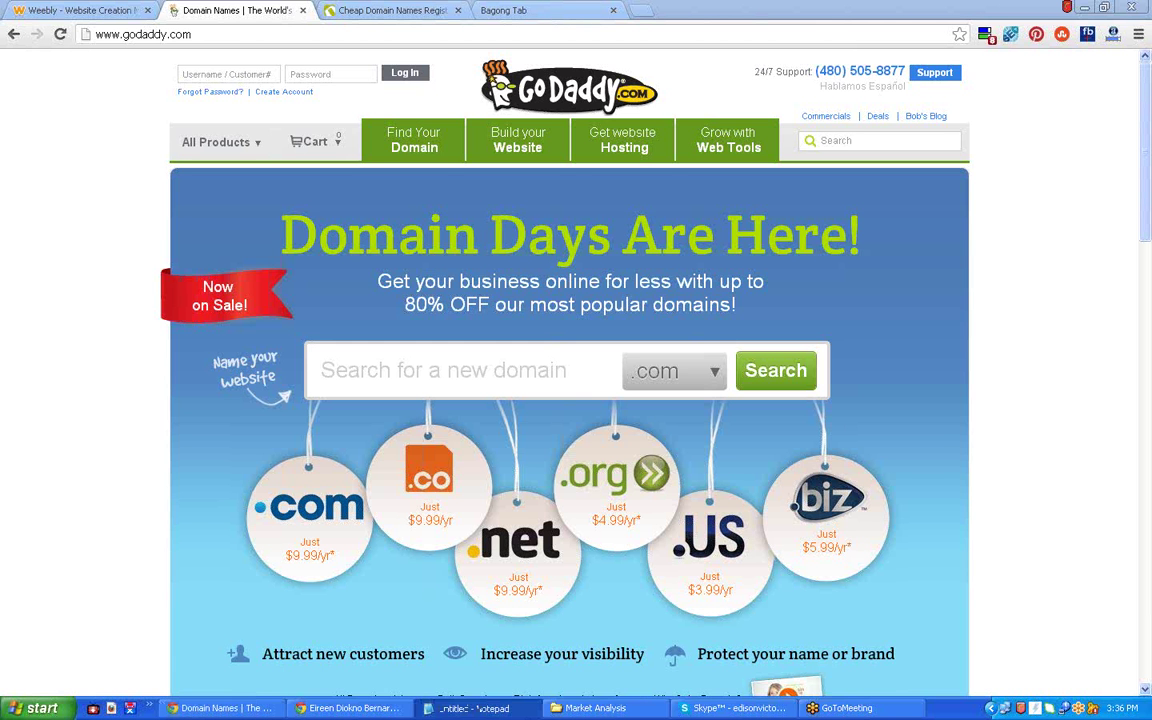
Log in to the GoDaddy account with its username and password
click(228, 74)
key(Down)
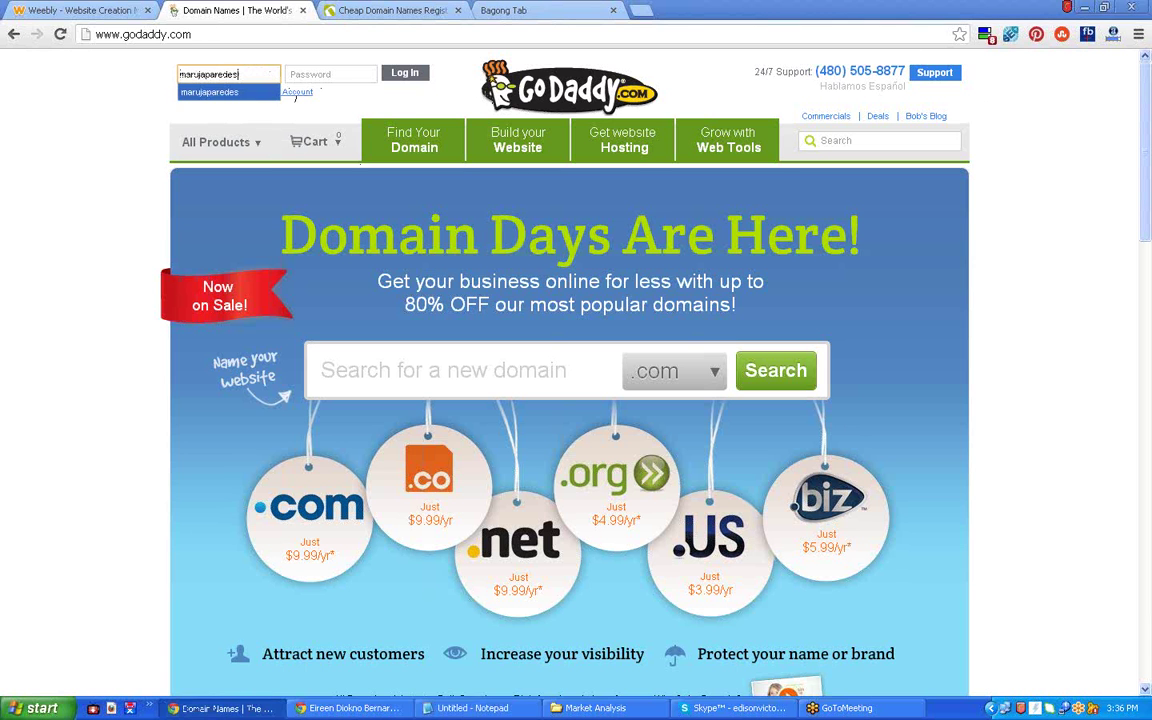
key(alt+Tab)
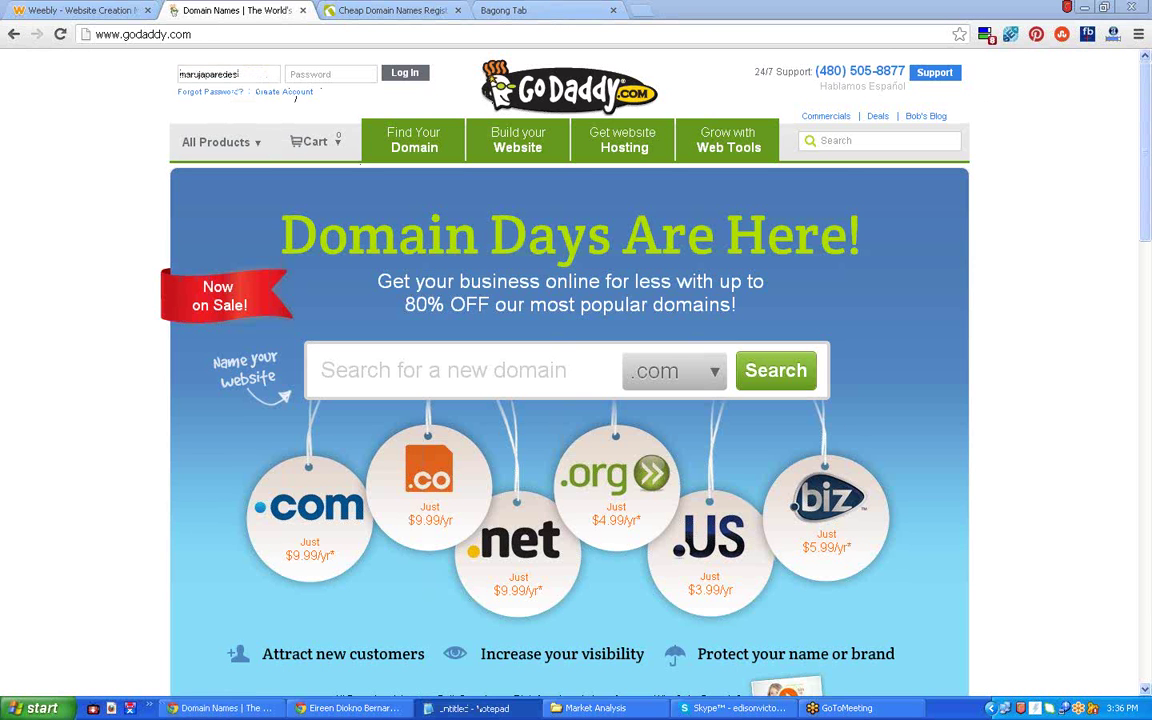
click(310, 74)
key(ctrl+v)
click(405, 75)
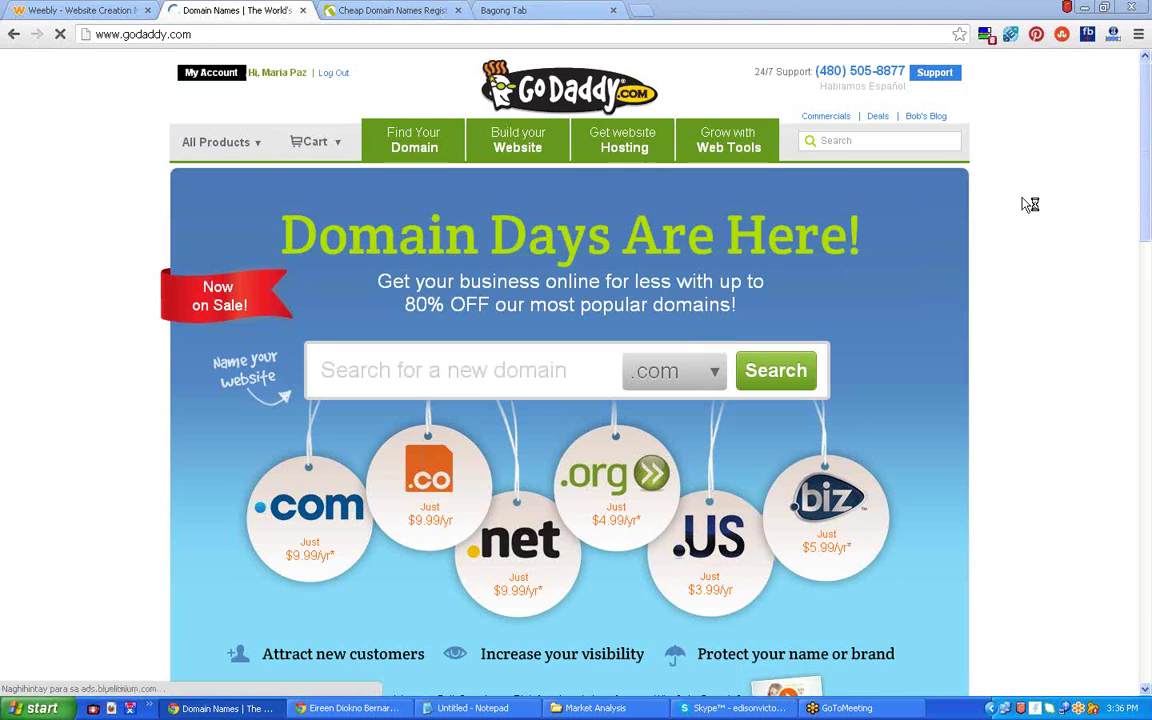
Open the domain details of lailustrada.com from the account's product list and launch its DNS Manager
scroll(1040, 208, down, 10)
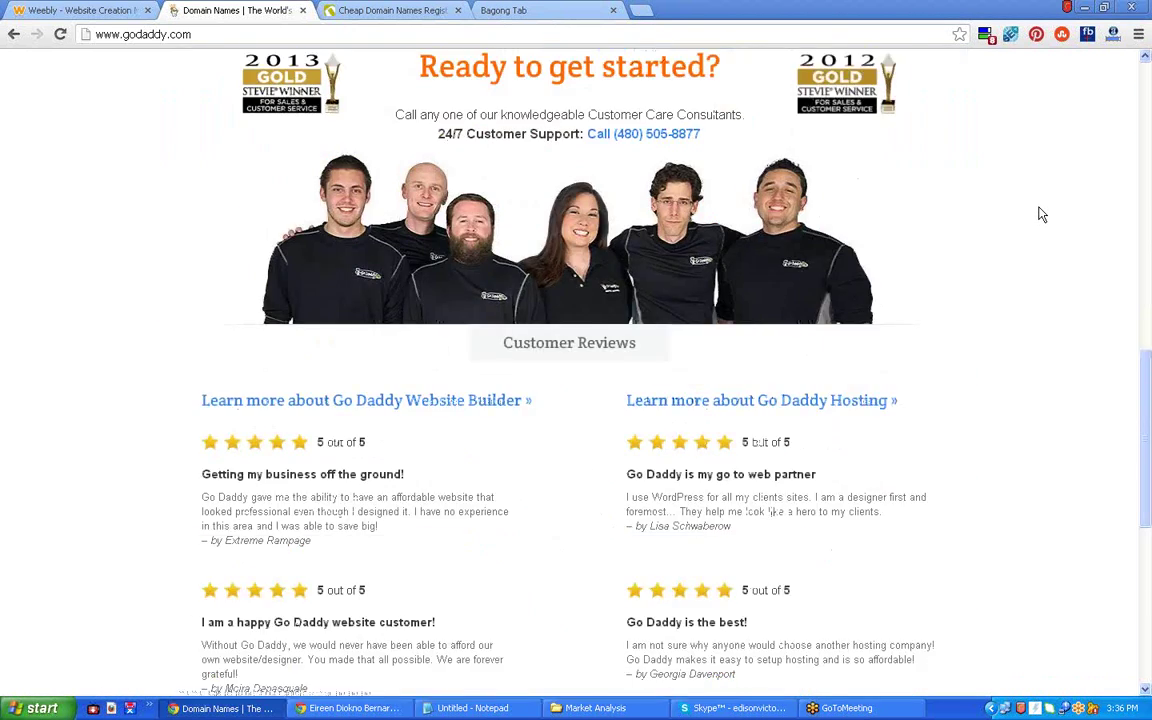
scroll(1040, 214, up, 10)
click(211, 73)
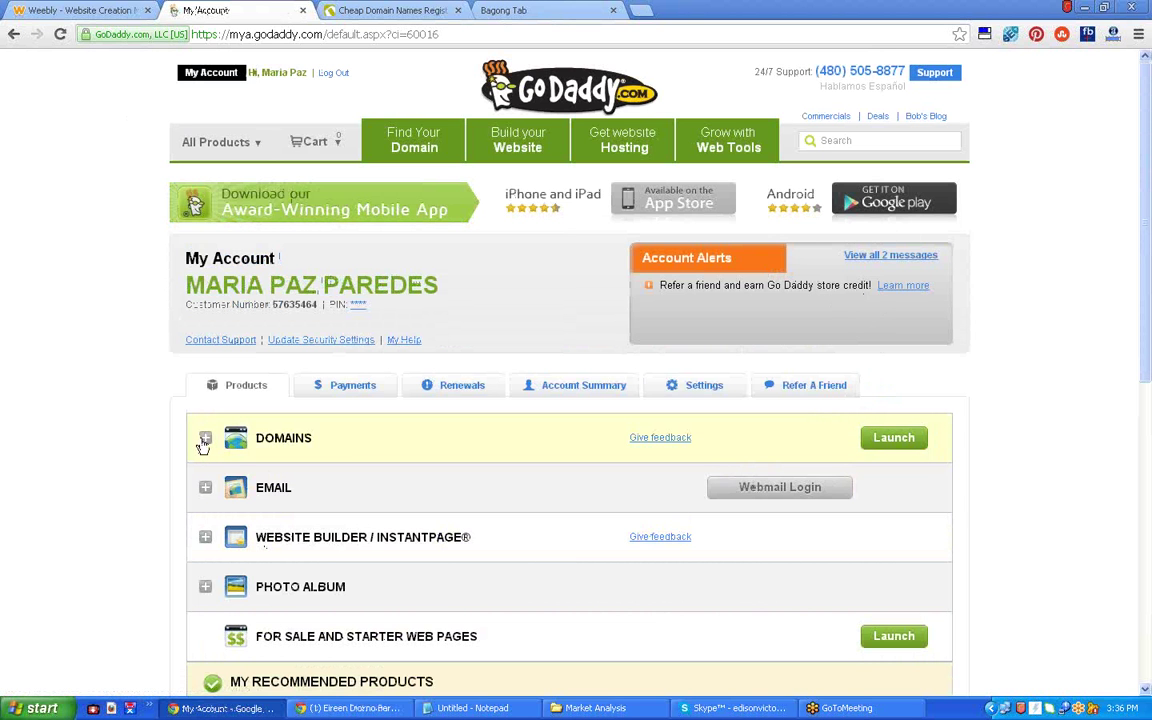
click(204, 440)
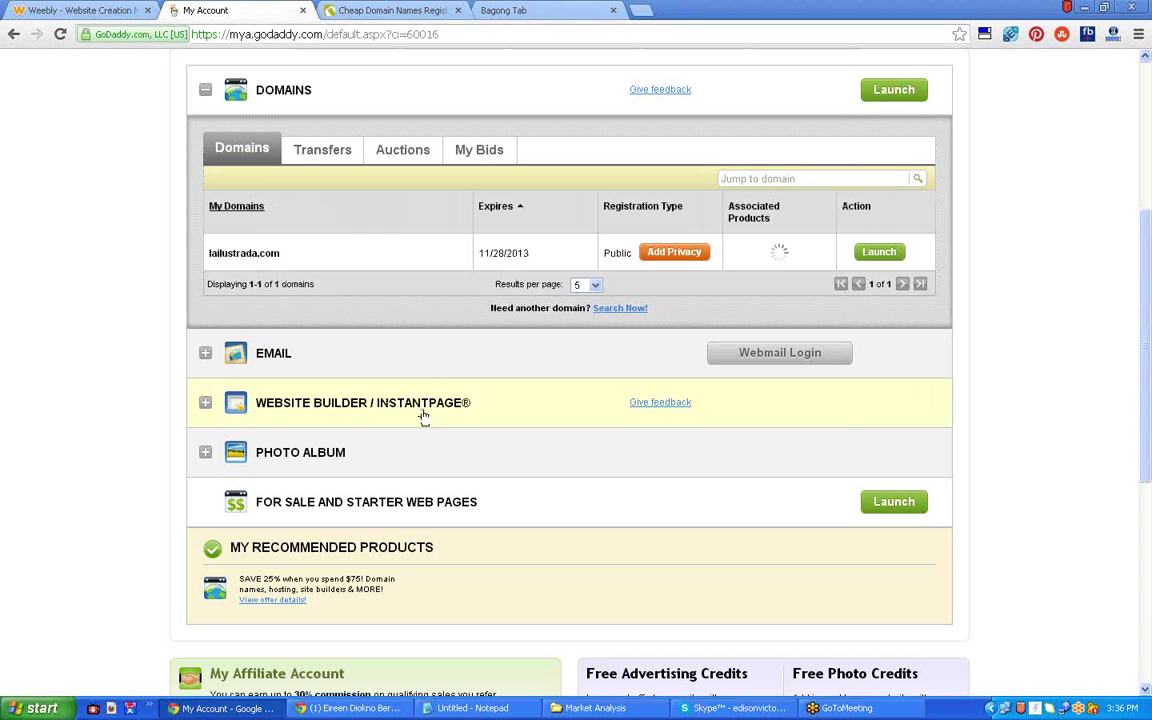
click(895, 256)
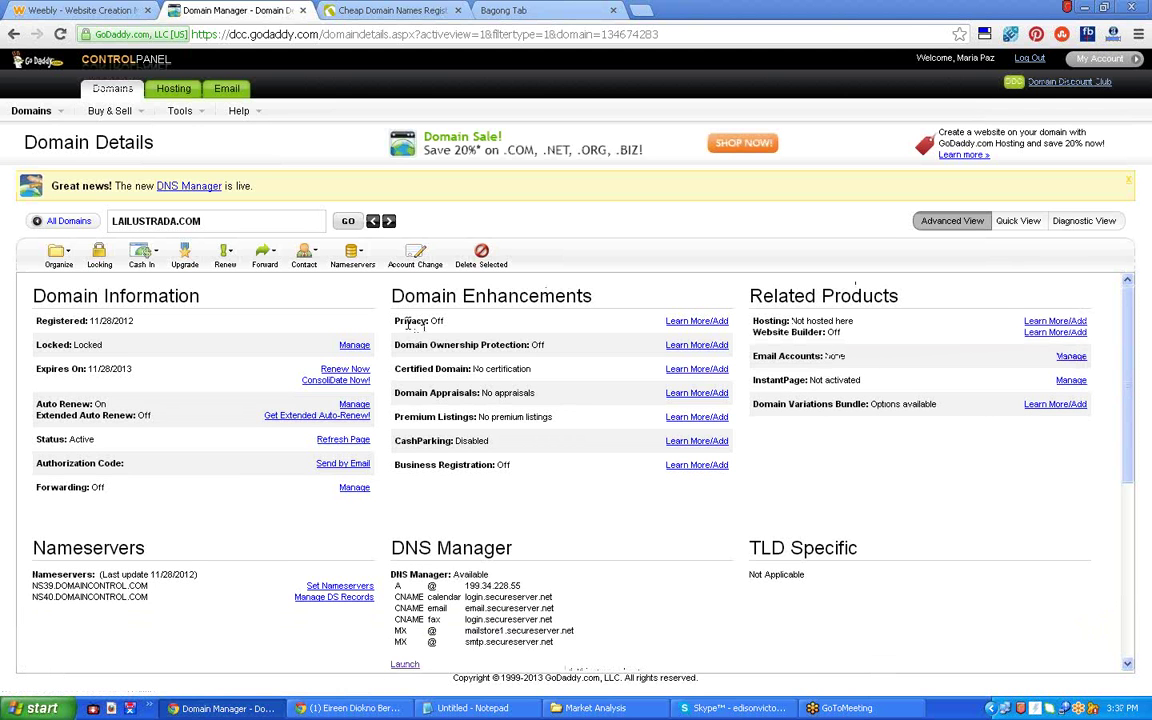
scroll(410, 330, down, 1)
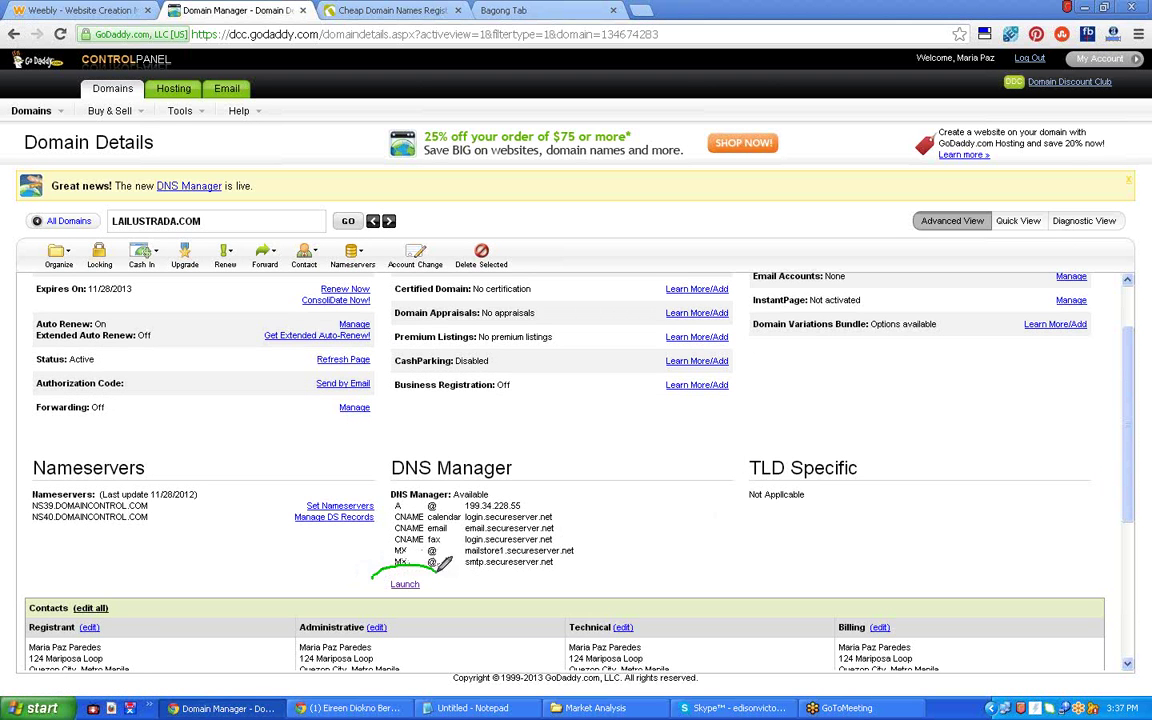
drag(418, 566, 432, 556)
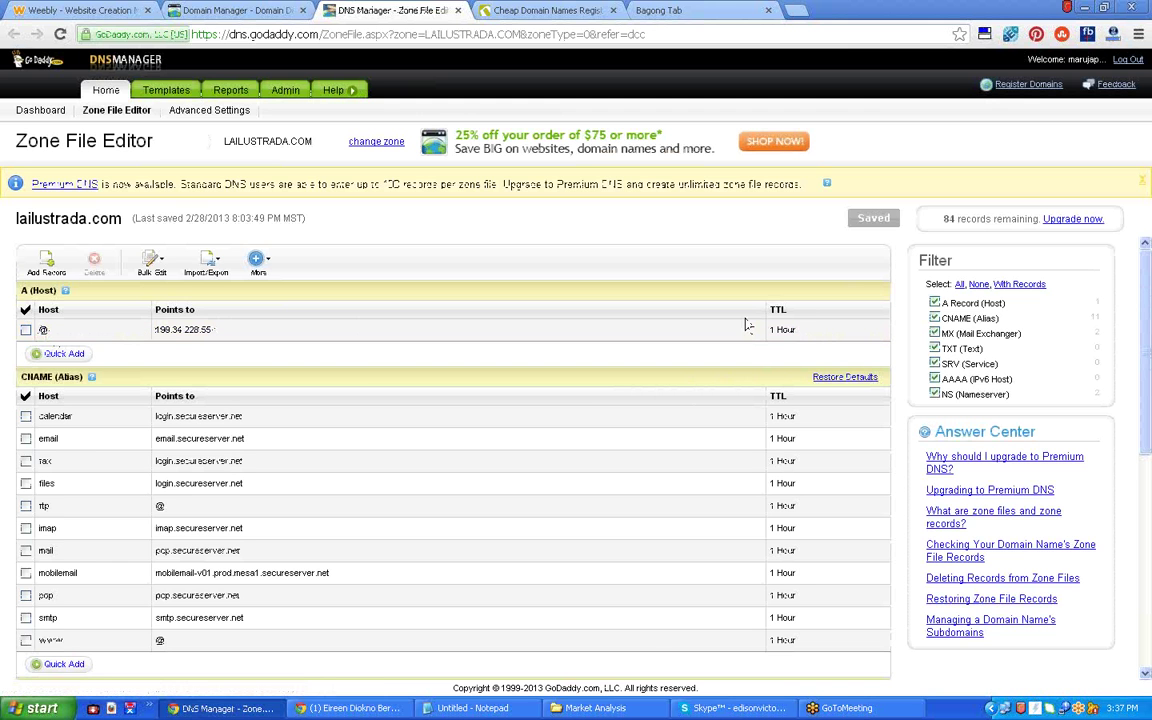
Copy the IP address 199.34.228.55 from Weebly's domain setup instructions and return to the GoDaddy zone file editor
click(80, 10)
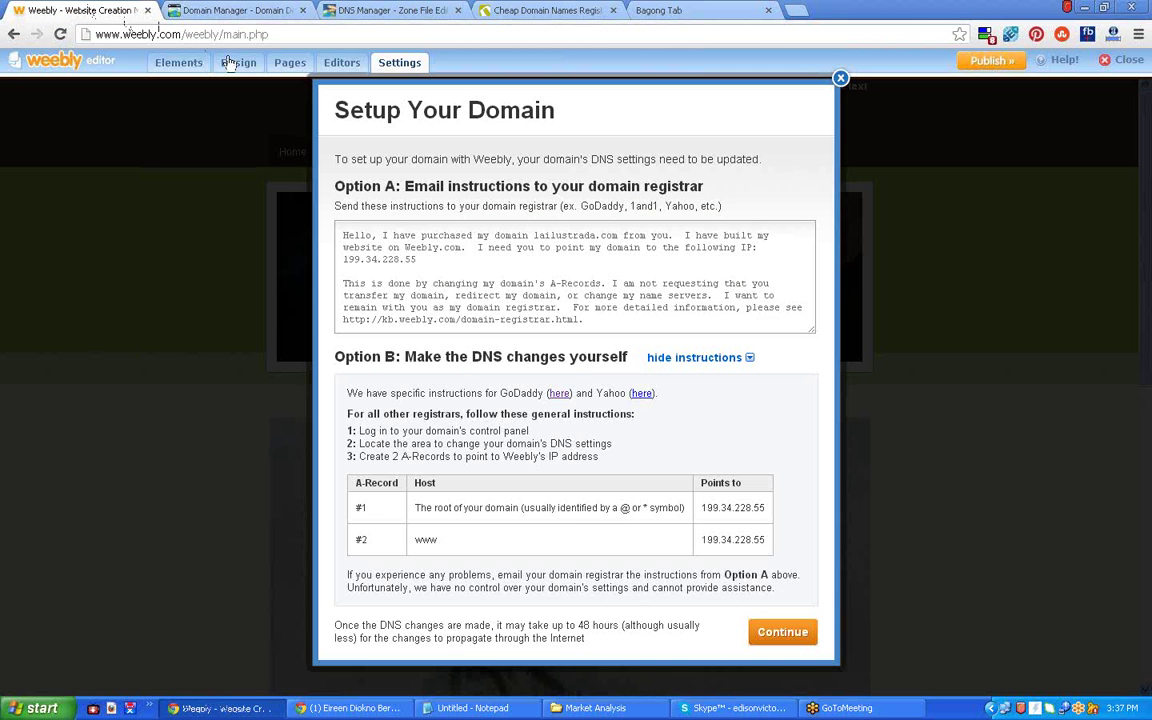
drag(766, 509, 704, 507)
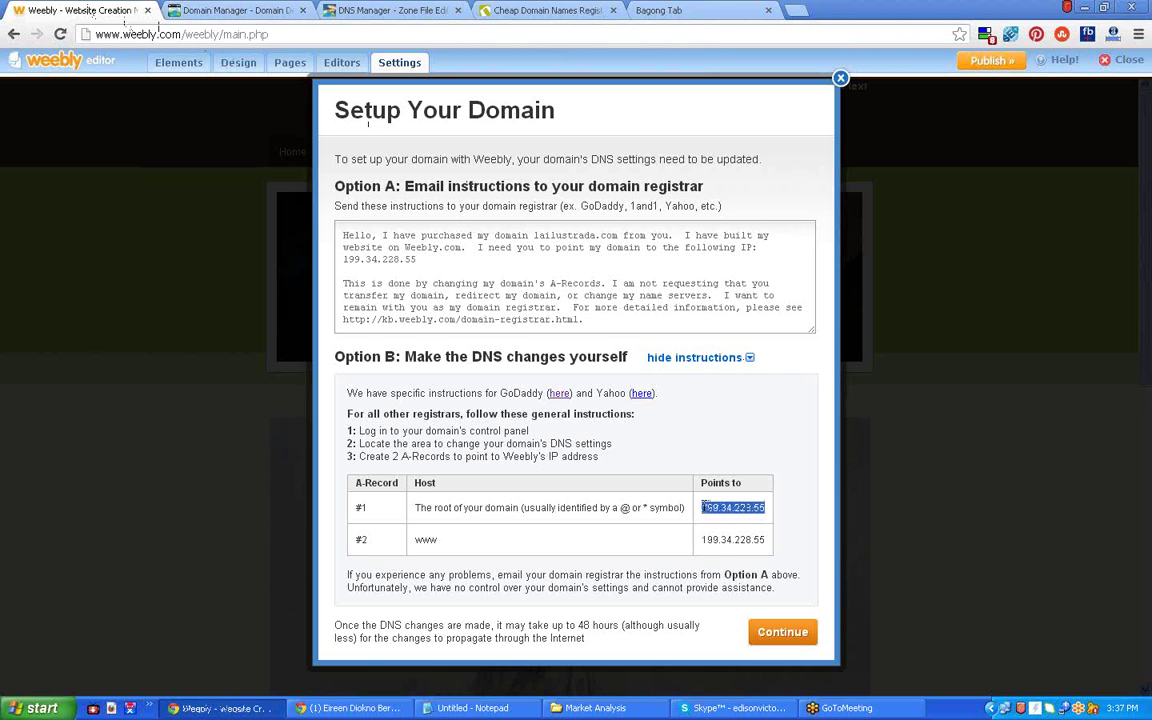
right_click(708, 508)
click(740, 517)
click(520, 10)
click(401, 10)
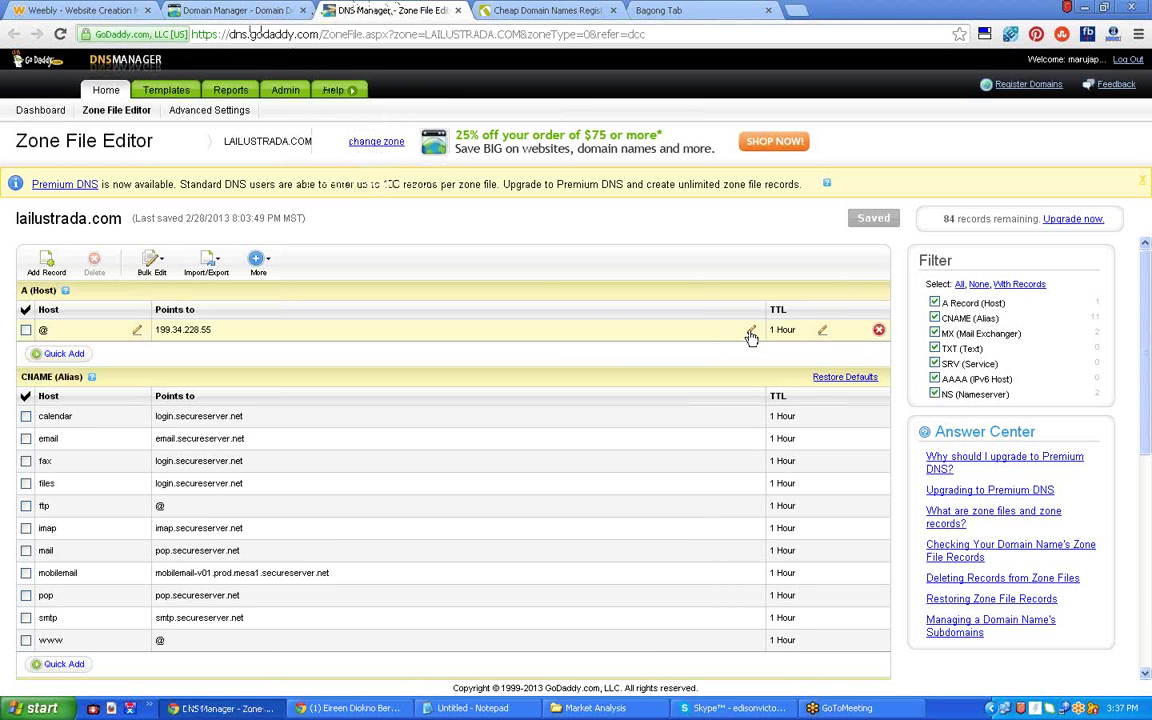
Set the @ host's A record to point to 199.34.228.55
click(750, 331)
key(Tab)
key(ctrl+v)
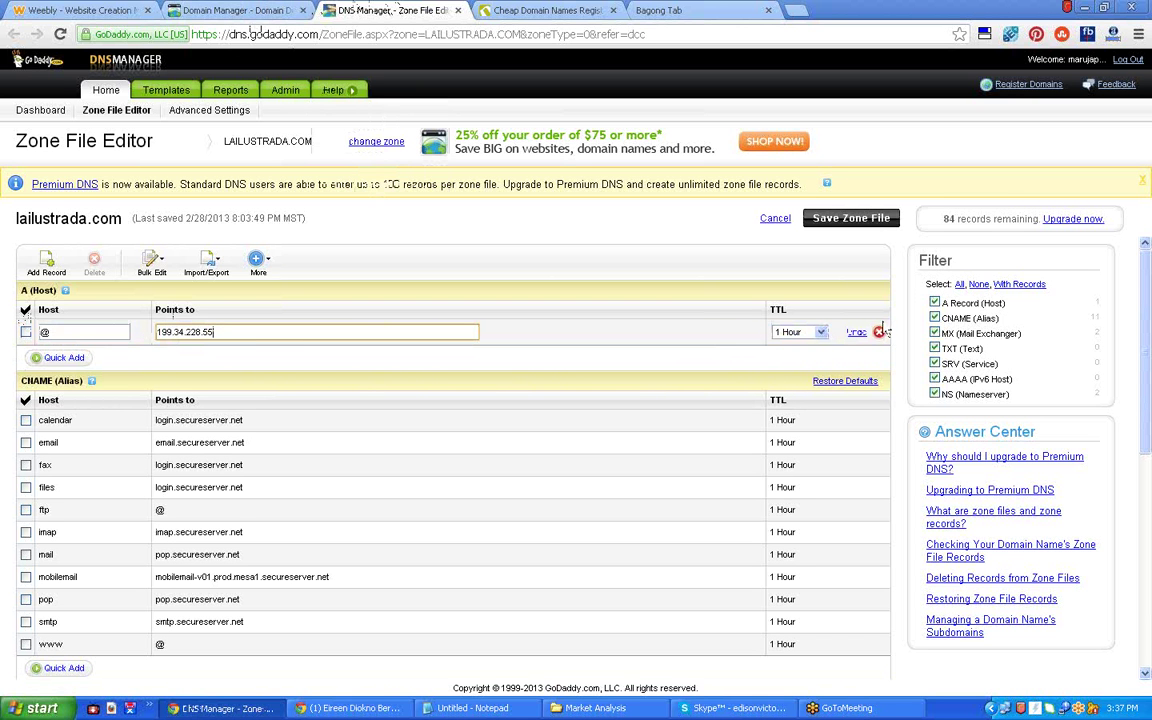
Add a blank A record row and save the zone file of lailustrada.com
click(57, 357)
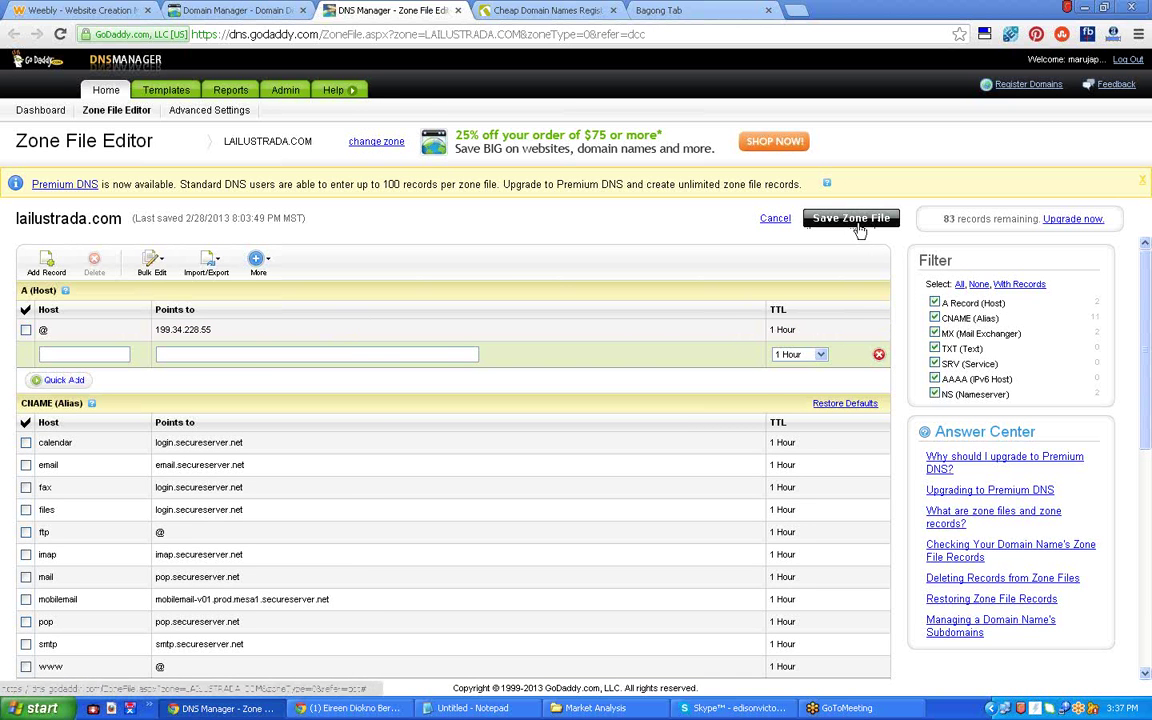
click(851, 218)
click(553, 398)
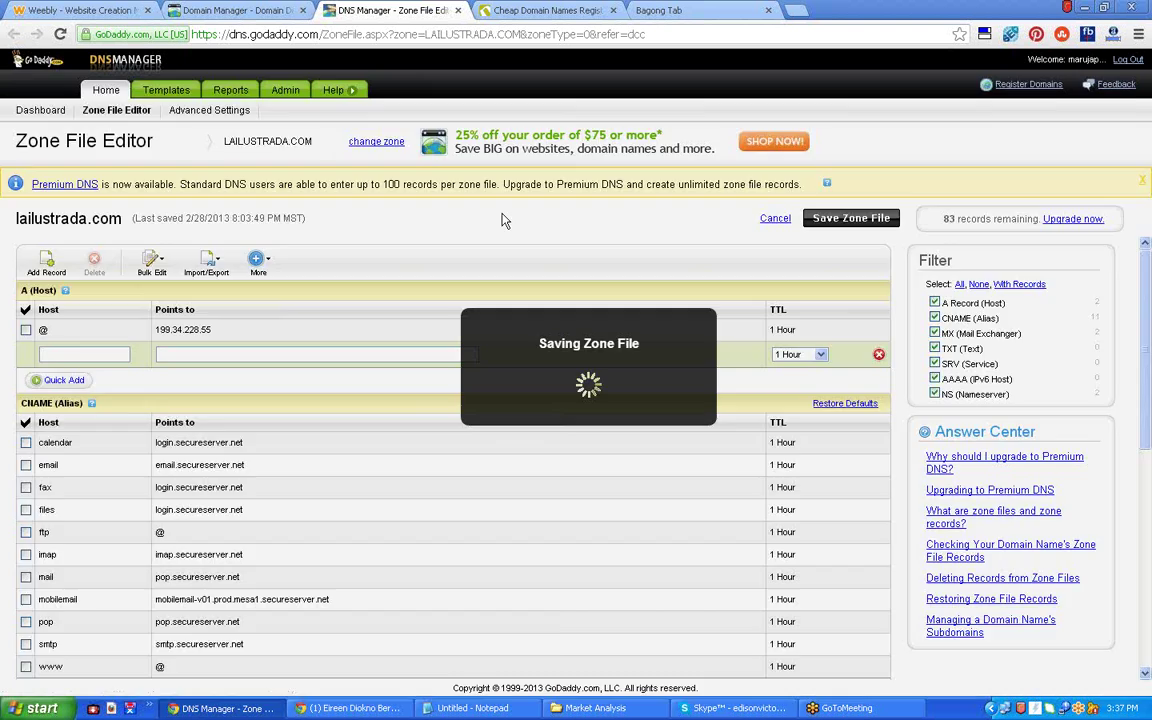
click(576, 432)
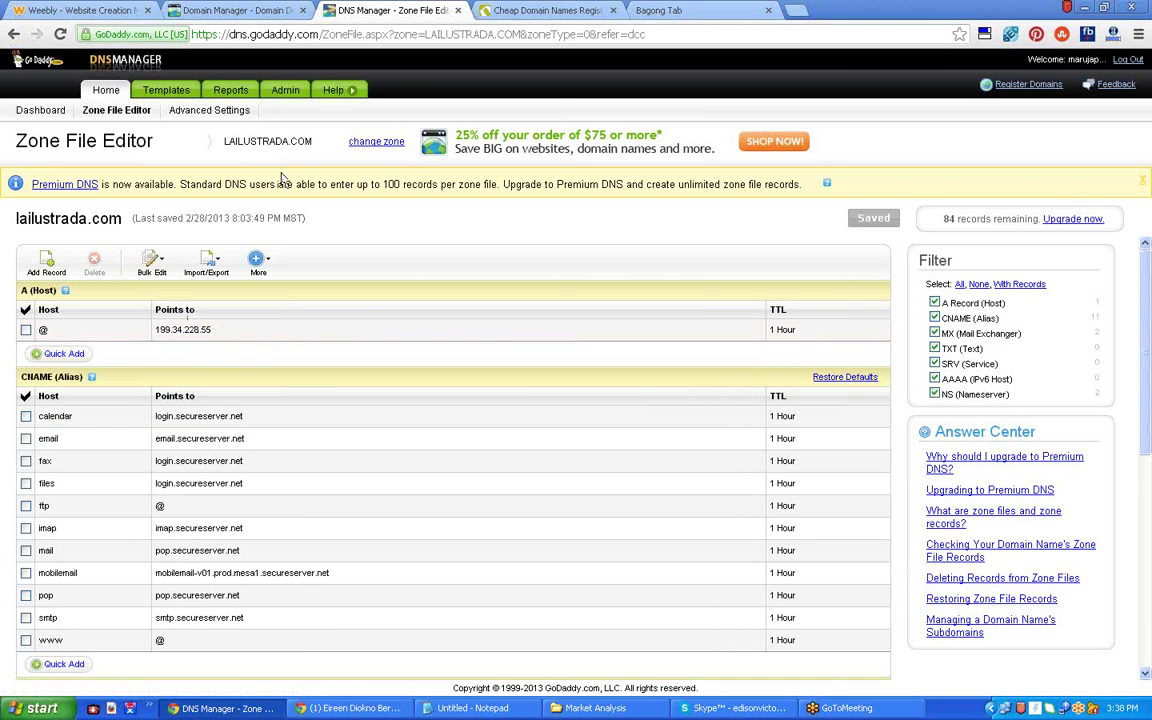
Return to the Weebly editor and complete the domain setup for lailustrada.com
click(100, 12)
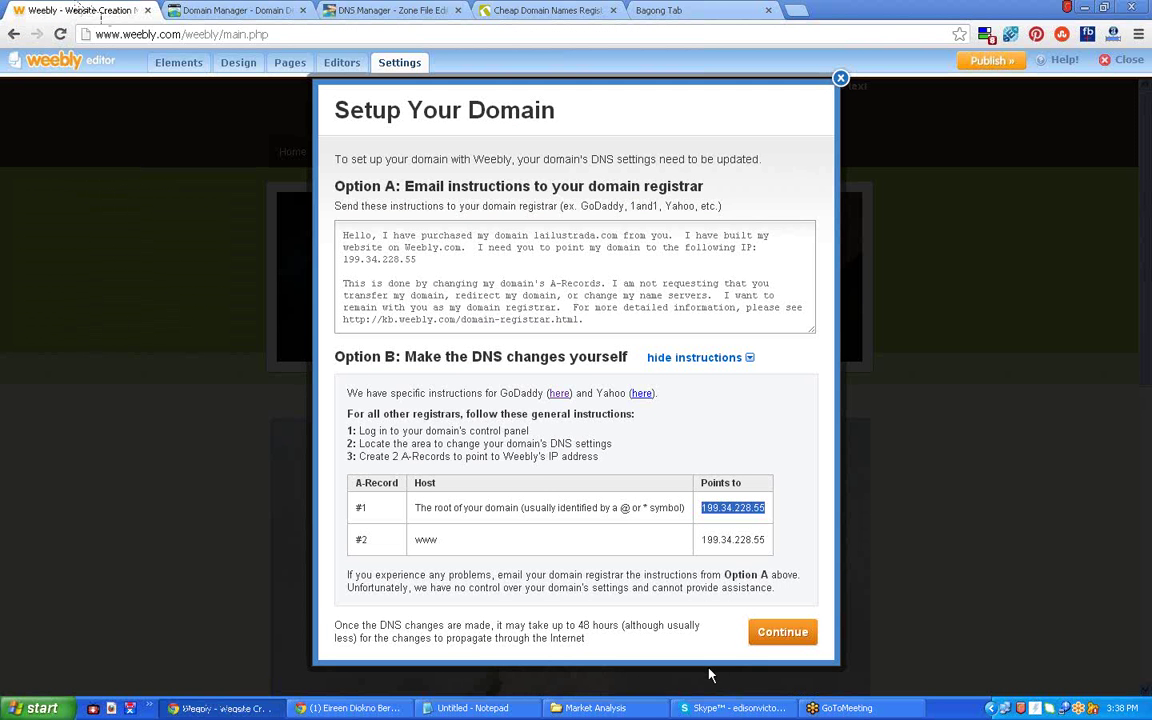
click(783, 638)
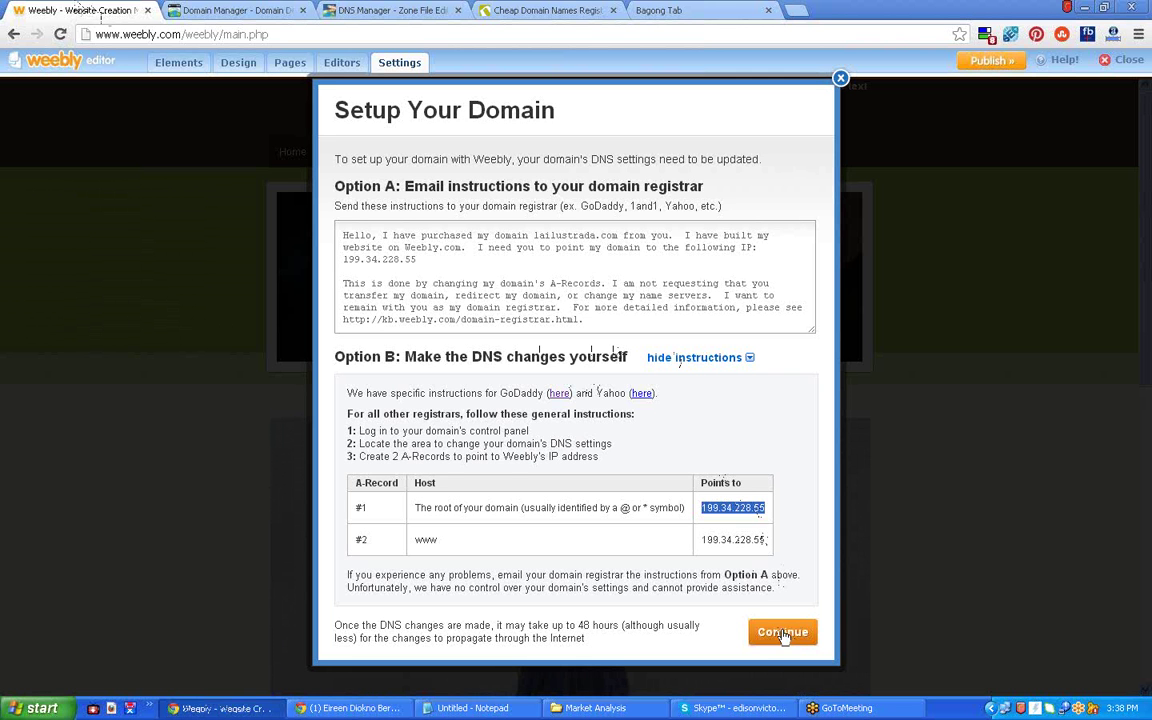
click(783, 633)
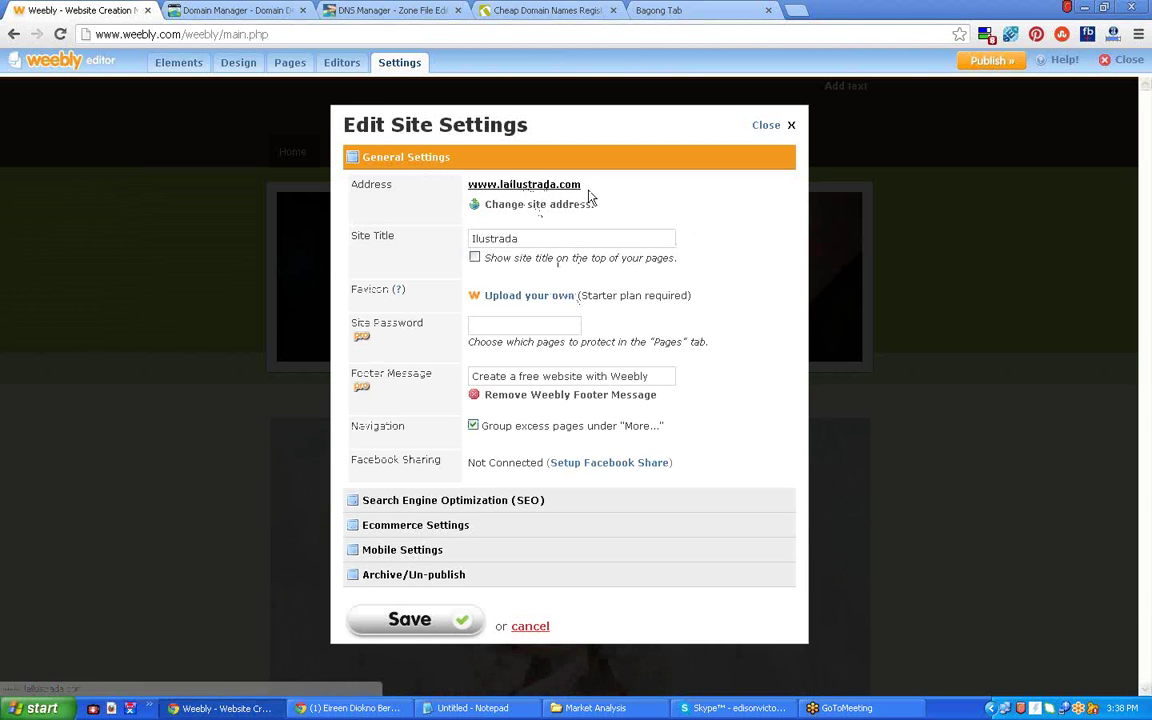
drag(582, 185, 466, 185)
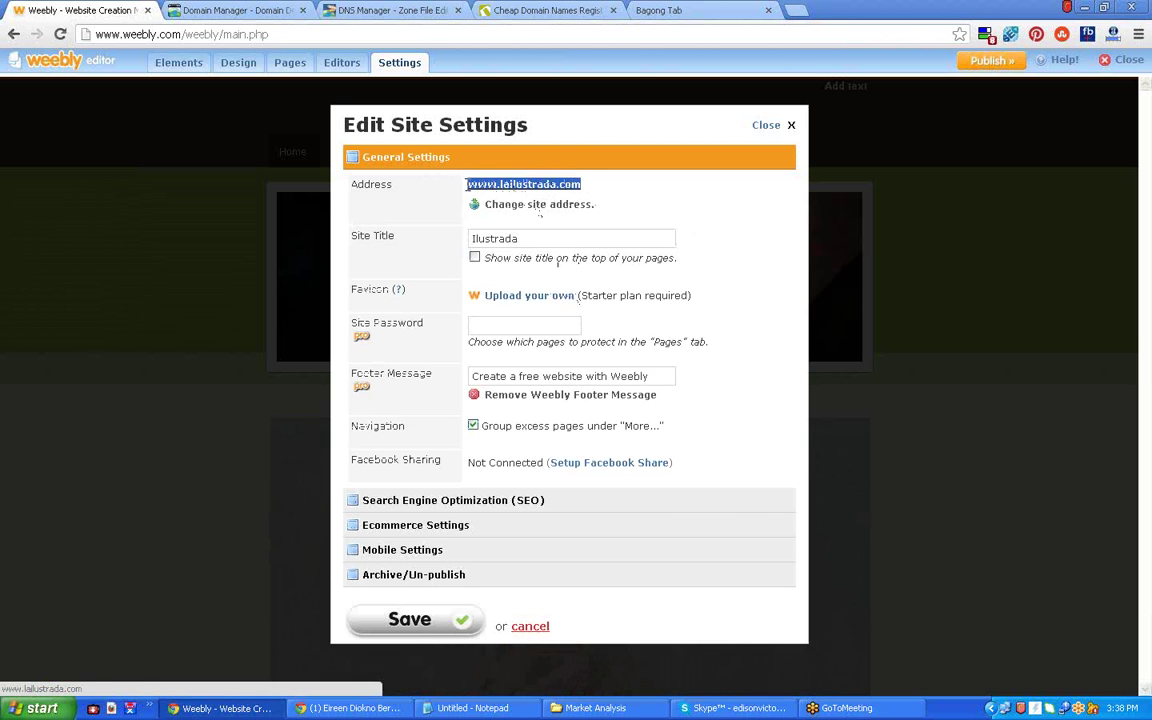
click(412, 622)
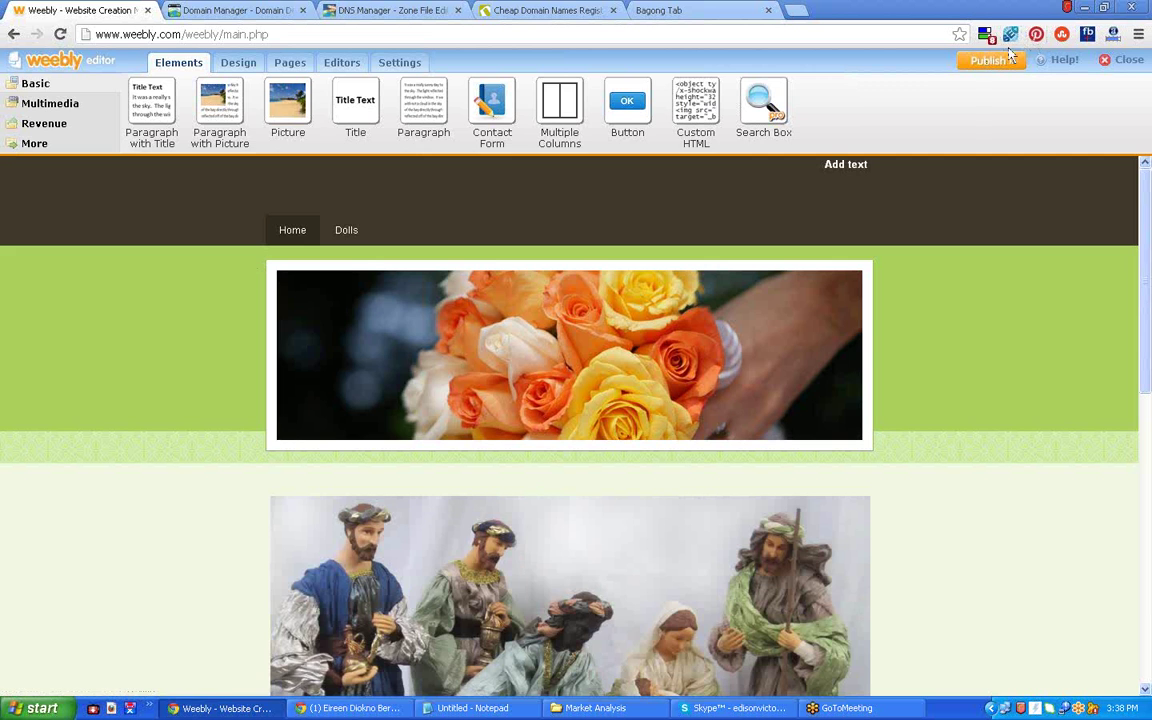
click(988, 61)
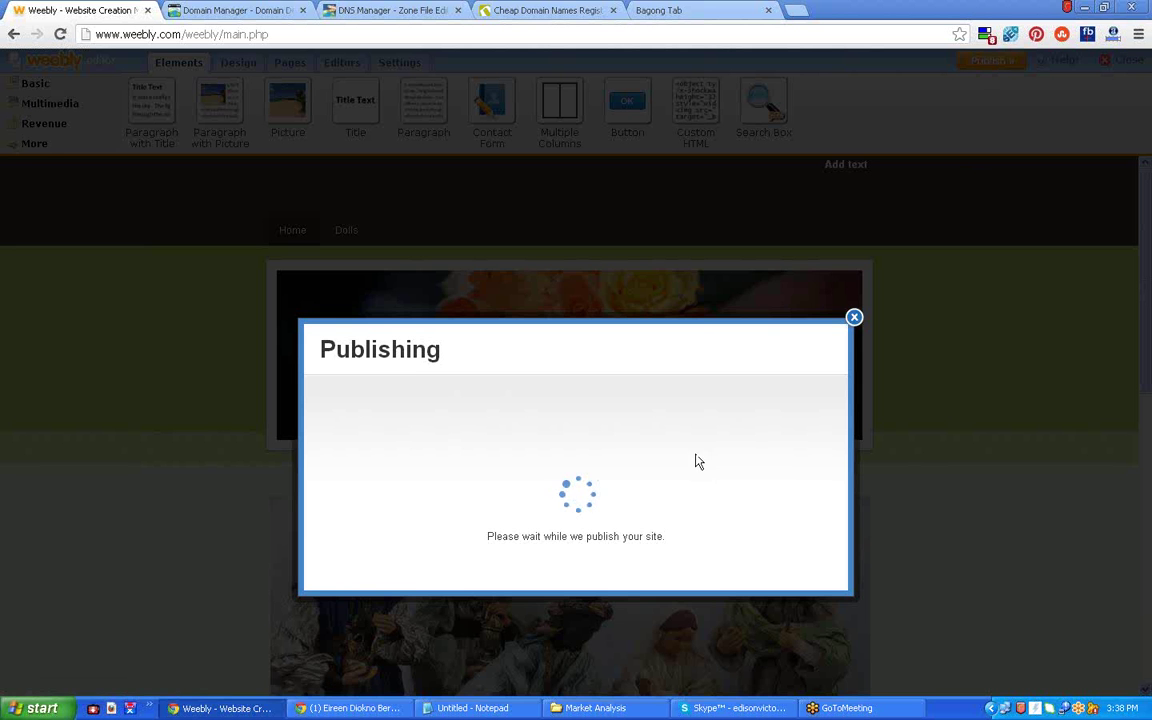